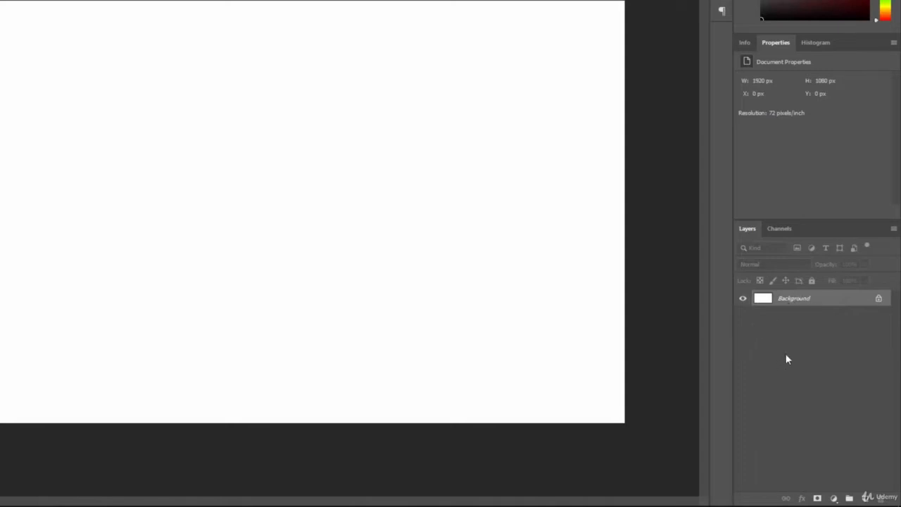
Step: Convert the locked Background into a regular layer and name it Background
double_click(825, 302)
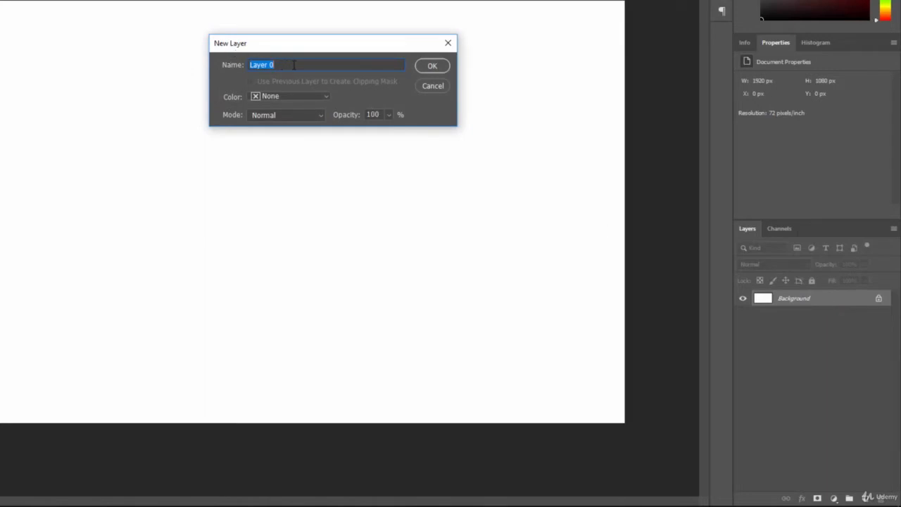
type("Background")
left_click(433, 67)
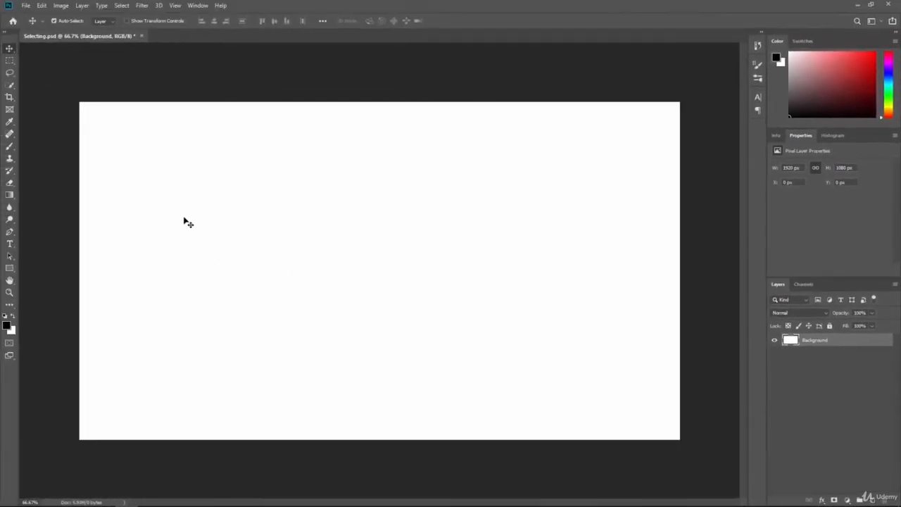
Step: Try moving a rectangular selection of the white layer's pixels downward, undo the move, and deselect
left_click(9, 60)
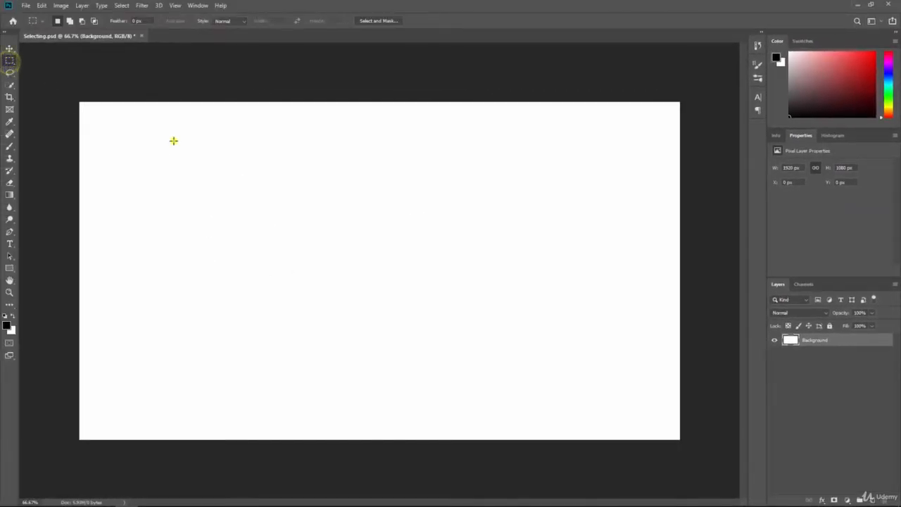
left_click_drag(174, 141, 339, 244)
left_click(9, 48)
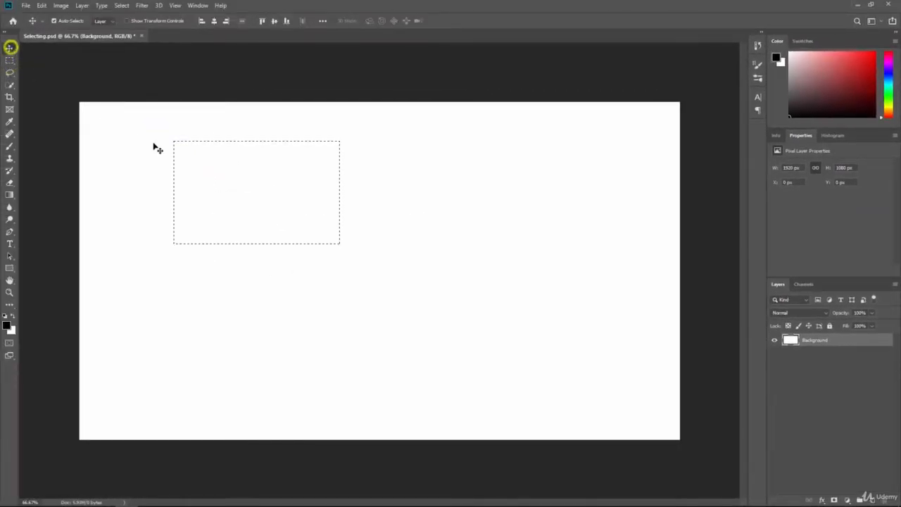
left_click_drag(232, 228, 235, 277)
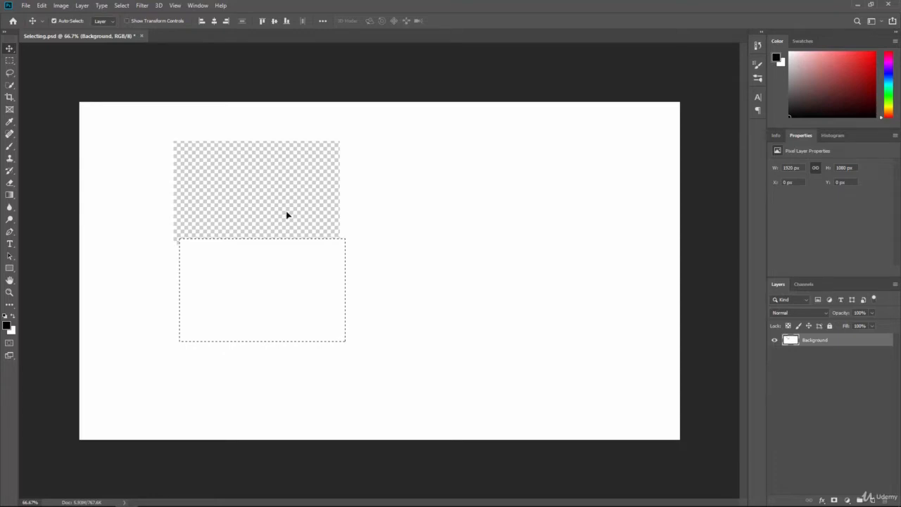
key("ctrl+z")
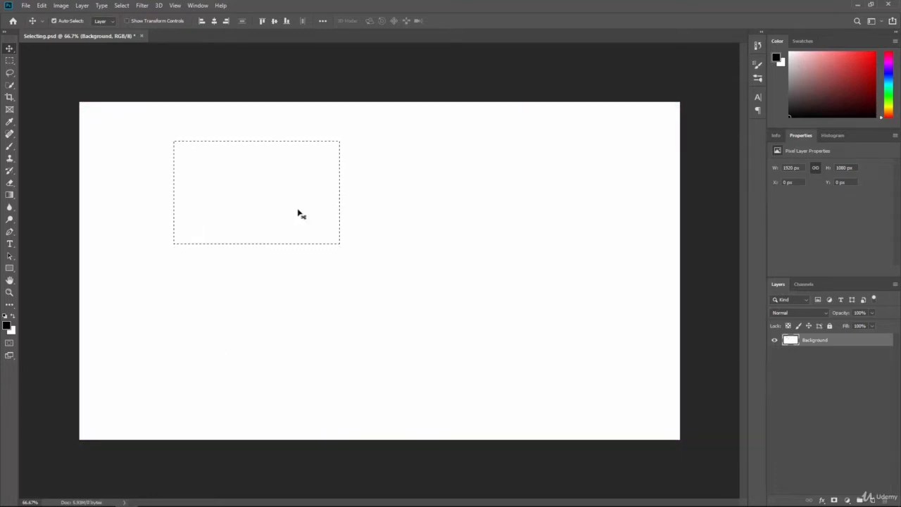
key("ctrl+d")
Step: Fill the Background layer with the solid blue colour #0009bc
left_click(42, 6)
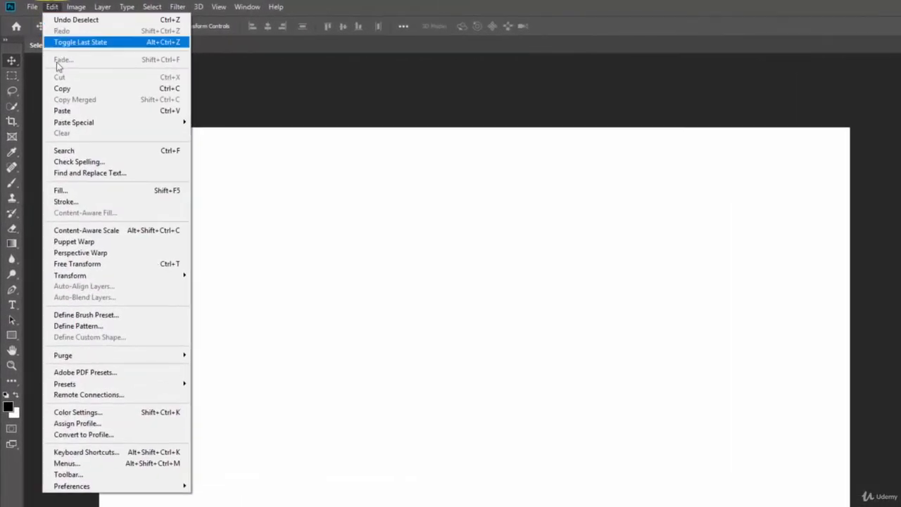
left_click(93, 194)
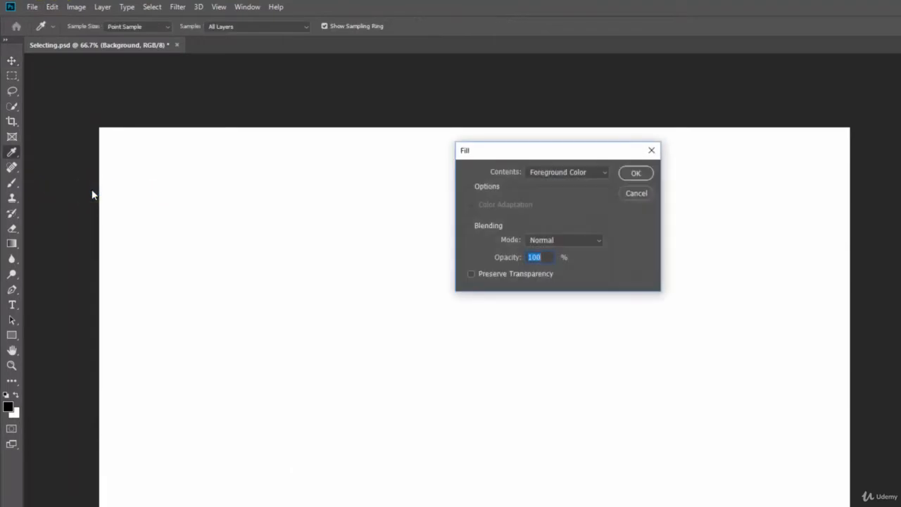
left_click(564, 171)
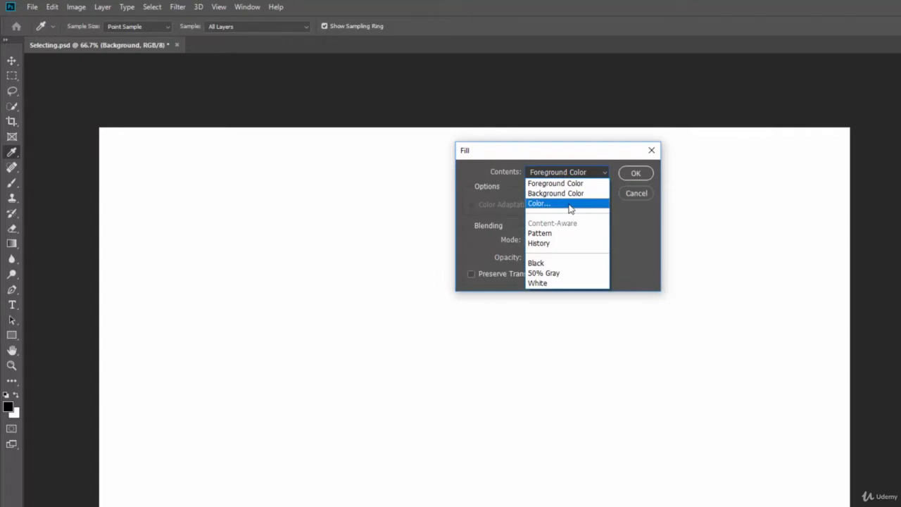
left_click(569, 203)
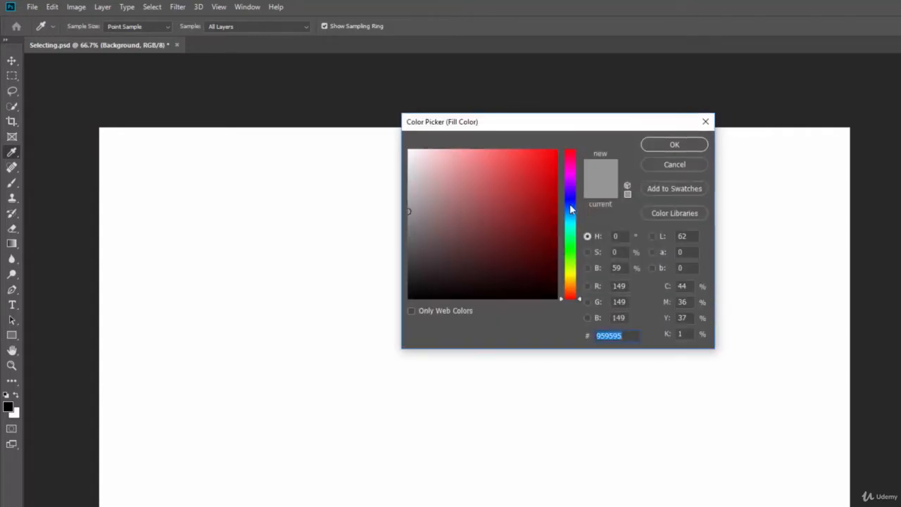
mouse_move(570, 203)
left_mouse_down()
mouse_move(580, 269)
mouse_move(575, 179)
mouse_move(580, 202)
left_mouse_up()
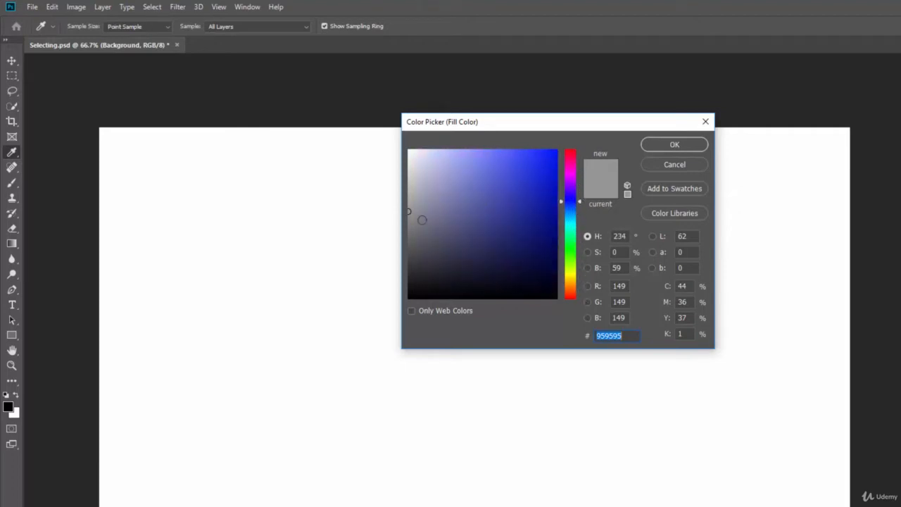
mouse_move(422, 219)
left_mouse_down()
mouse_move(472, 209)
mouse_move(503, 176)
mouse_move(517, 234)
mouse_move(459, 215)
mouse_move(474, 157)
mouse_move(455, 231)
mouse_move(523, 264)
mouse_move(552, 249)
mouse_move(556, 172)
mouse_move(547, 163)
mouse_move(557, 195)
mouse_move(581, 202)
mouse_move(587, 286)
mouse_move(579, 201)
left_mouse_up()
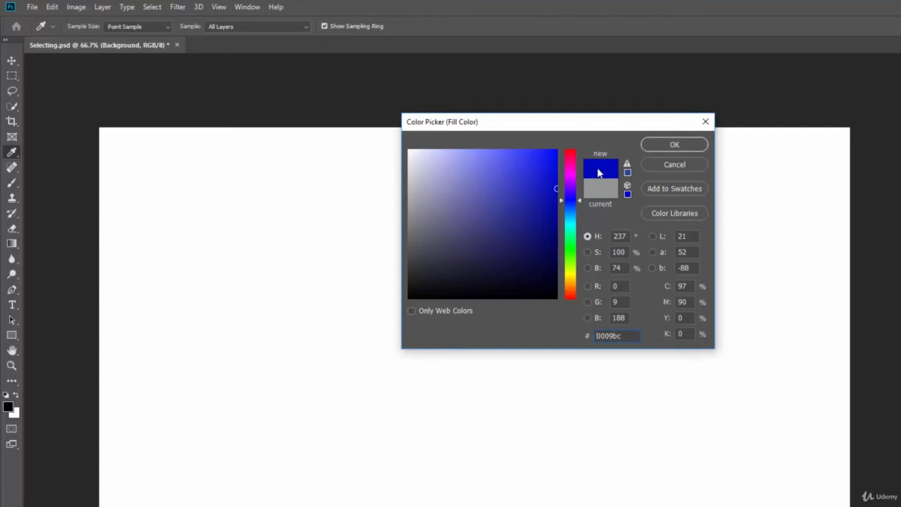
left_click(661, 148)
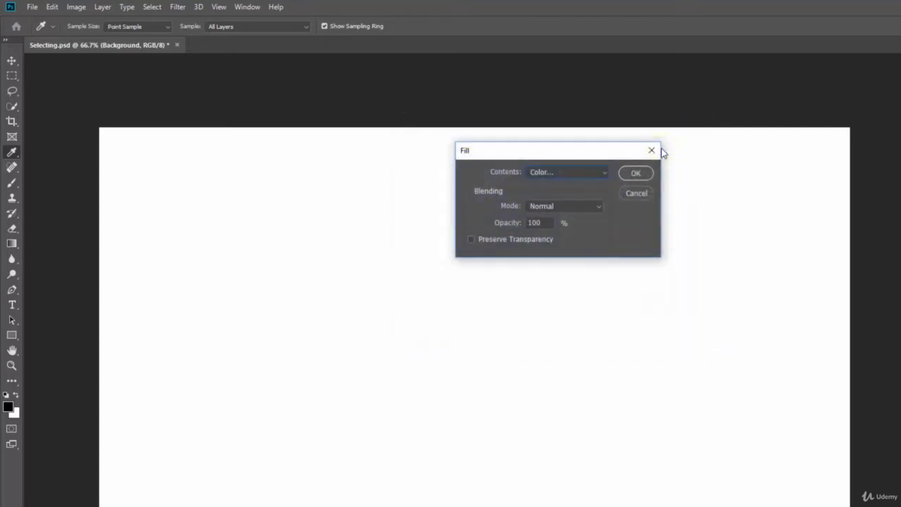
left_click(635, 173)
key("v")
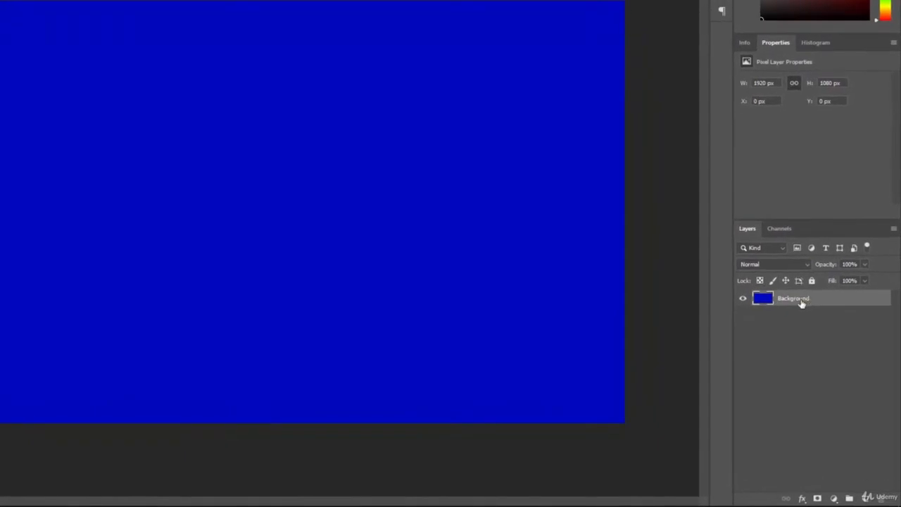
Step: Rename the Background layer to "Blue Background"
double_click(800, 299)
type("Blue")
key("Return")
double_click(784, 299)
type("Background")
key("Return")
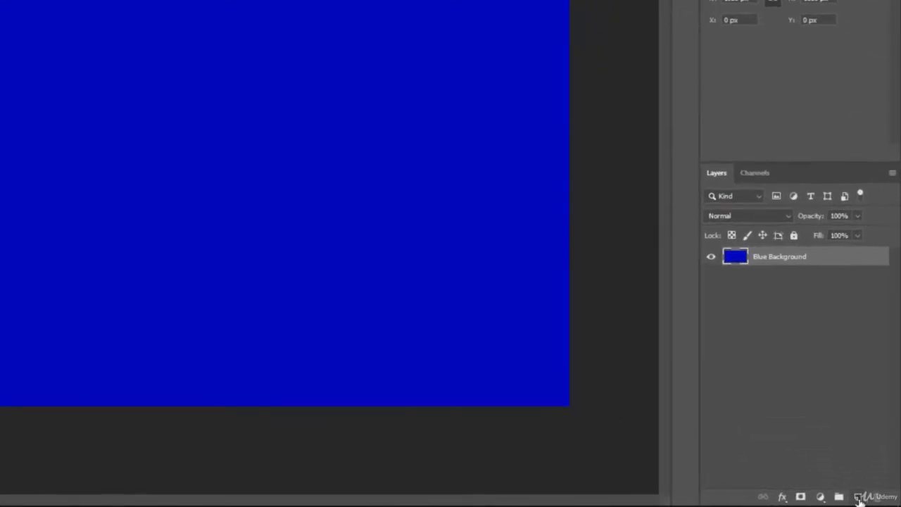
Step: Add a new empty layer above Blue Background and hide the Blue Background layer
left_click(859, 496)
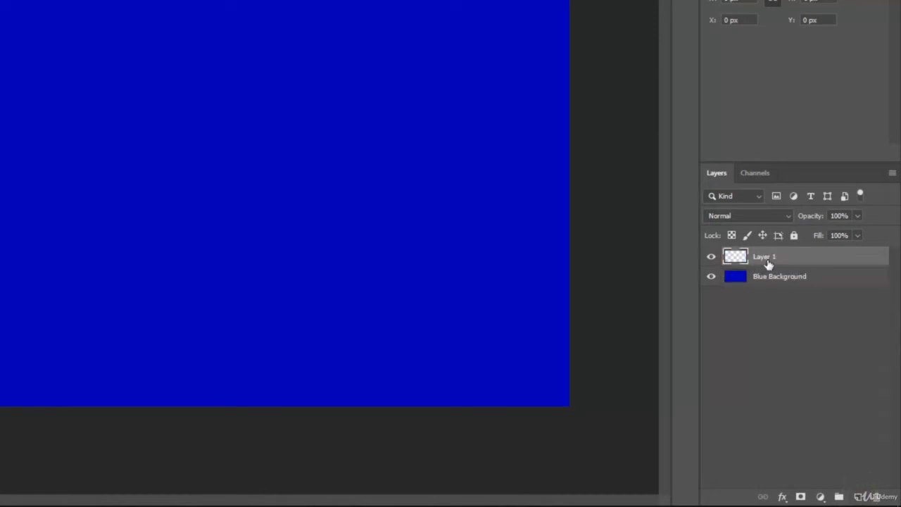
left_click(710, 277)
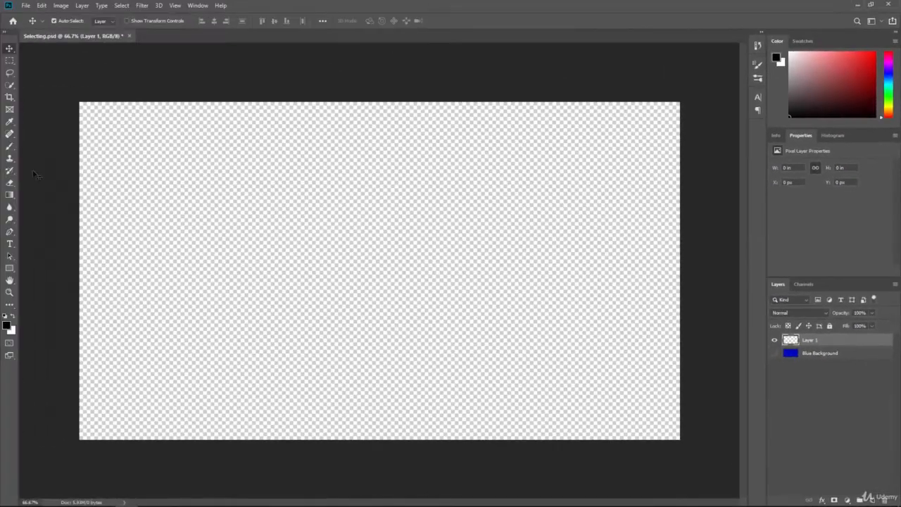
Step: Paint a looping black scribble across the middle of Layer 1 with the Hard Round Pressure Size brush
left_click(9, 146)
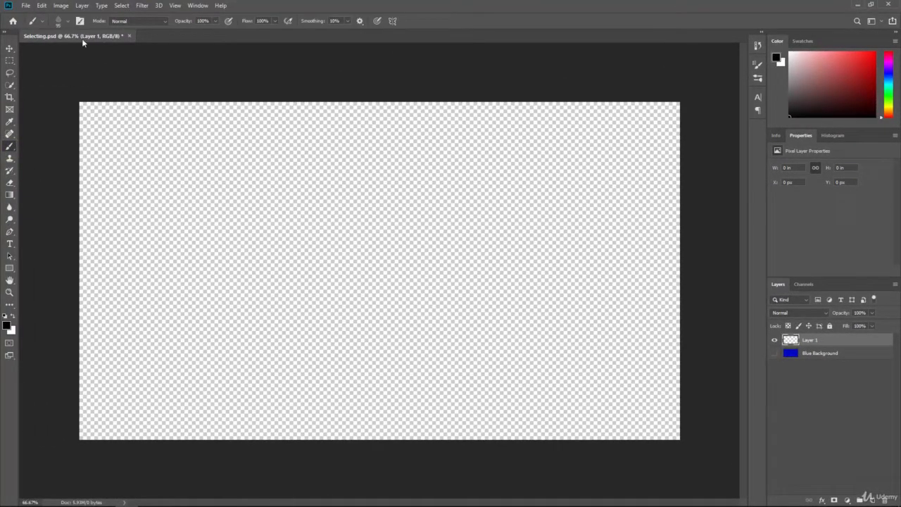
left_click(64, 26)
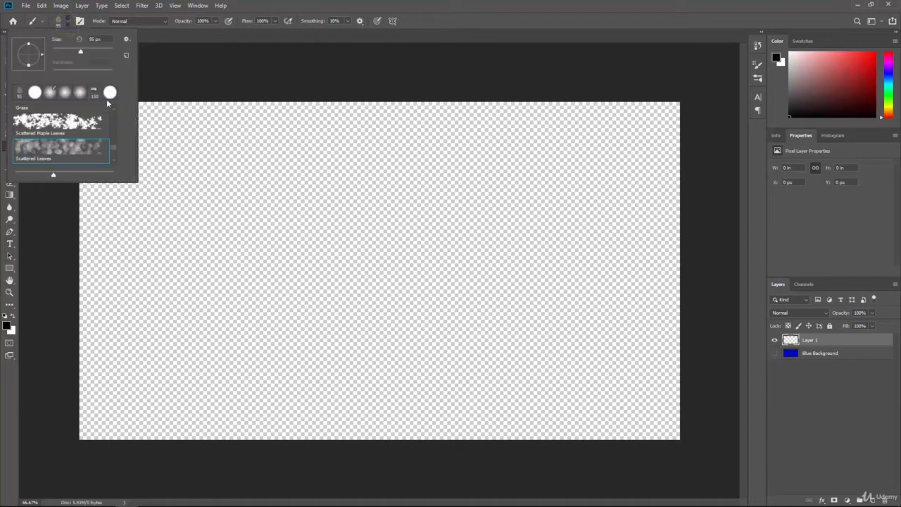
left_click(35, 93)
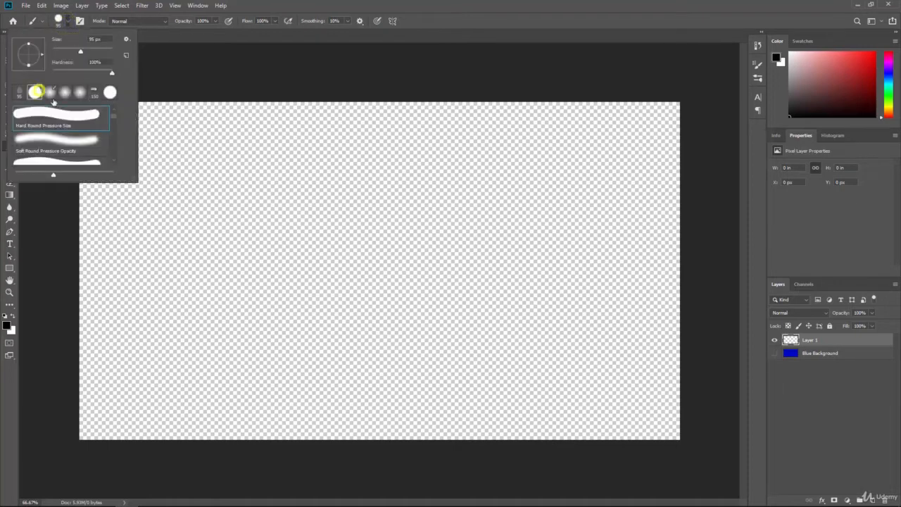
left_click(352, 3)
mouse_move(294, 283)
left_mouse_down()
mouse_move(390, 200)
mouse_move(395, 278)
mouse_move(467, 248)
mouse_move(267, 263)
mouse_move(362, 186)
mouse_move(535, 196)
mouse_move(268, 323)
mouse_move(468, 320)
left_mouse_up()
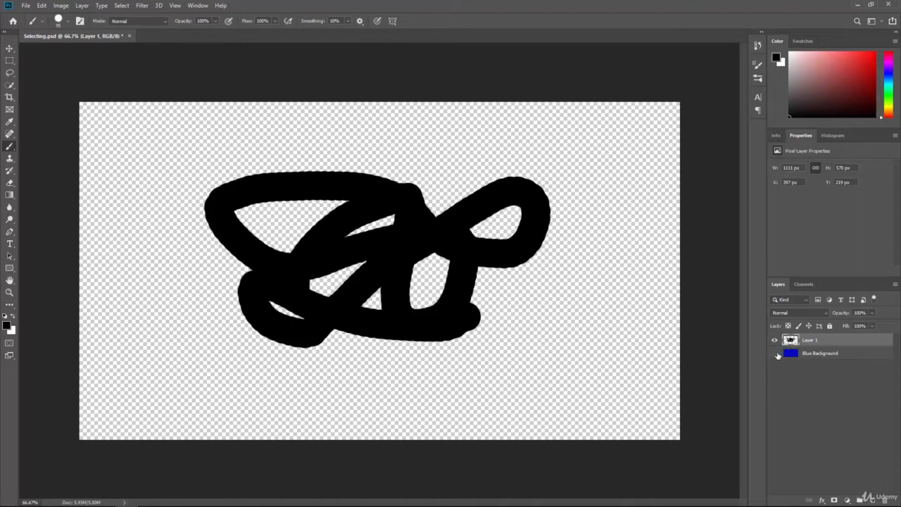
Step: Show the Blue Background layer again and toggle both layers' visibility to compare their separate contents
left_click(775, 354)
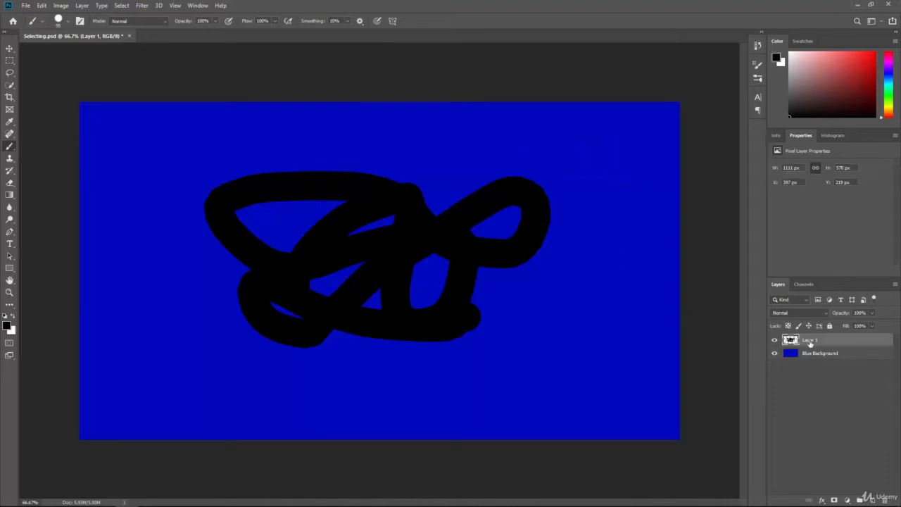
left_click(775, 353)
left_click(775, 353)
left_click(774, 341)
left_click(774, 340)
Step: Paint more black strokes across Layer 1 and toggle its visibility to check them against the blue
left_click_drag(493, 345, 627, 290)
mouse_move(450, 281)
left_mouse_down()
mouse_move(453, 251)
mouse_move(347, 329)
mouse_move(250, 335)
mouse_move(149, 309)
mouse_move(212, 205)
mouse_move(112, 319)
mouse_move(201, 188)
mouse_move(142, 130)
mouse_move(247, 93)
mouse_move(35, 137)
mouse_move(26, 172)
mouse_move(46, 155)
mouse_move(83, 194)
mouse_move(112, 247)
mouse_move(113, 285)
mouse_move(378, 62)
mouse_move(325, 233)
mouse_move(602, 208)
left_mouse_up()
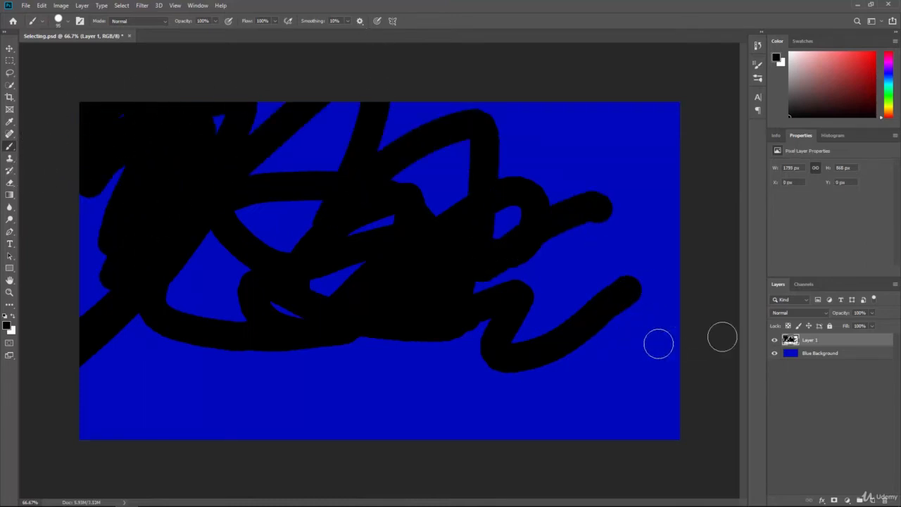
left_click(774, 341)
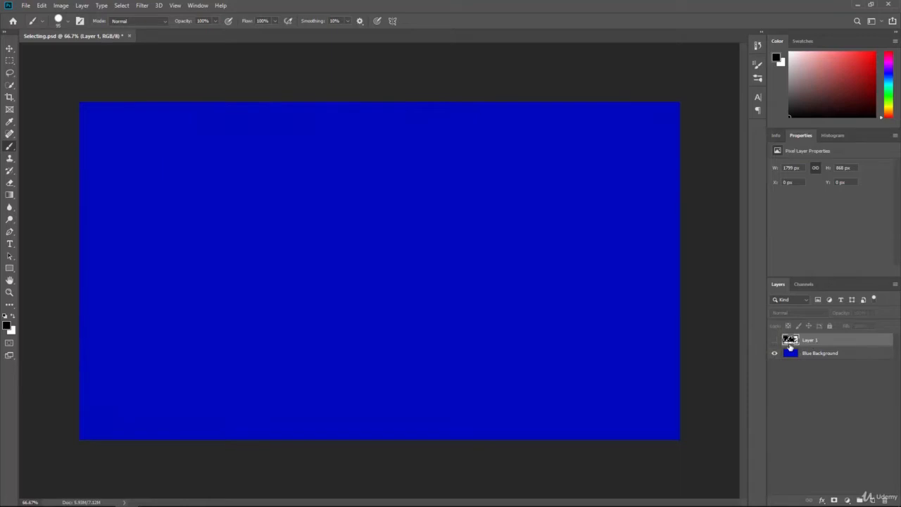
left_click(774, 341)
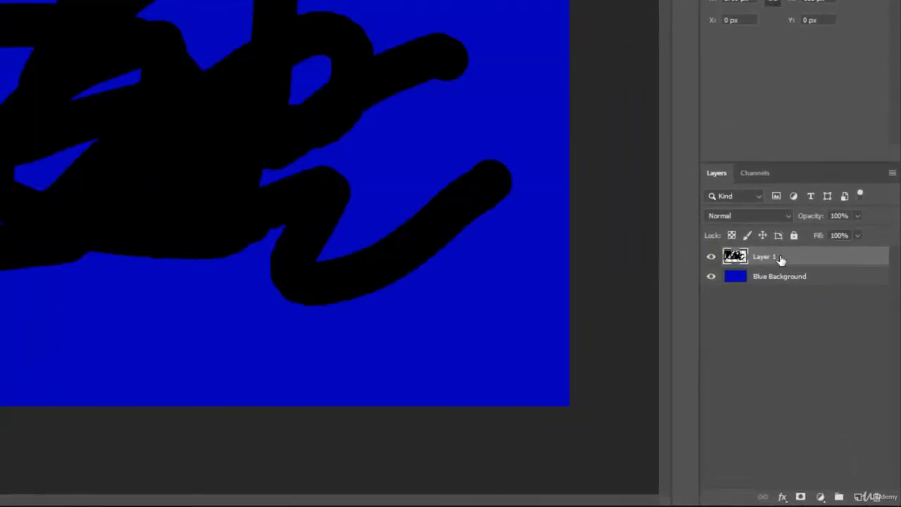
Step: Try painting black strokes directly on the Blue Background layer, check them with Layer 1's visibility, and undo them
left_click(797, 279)
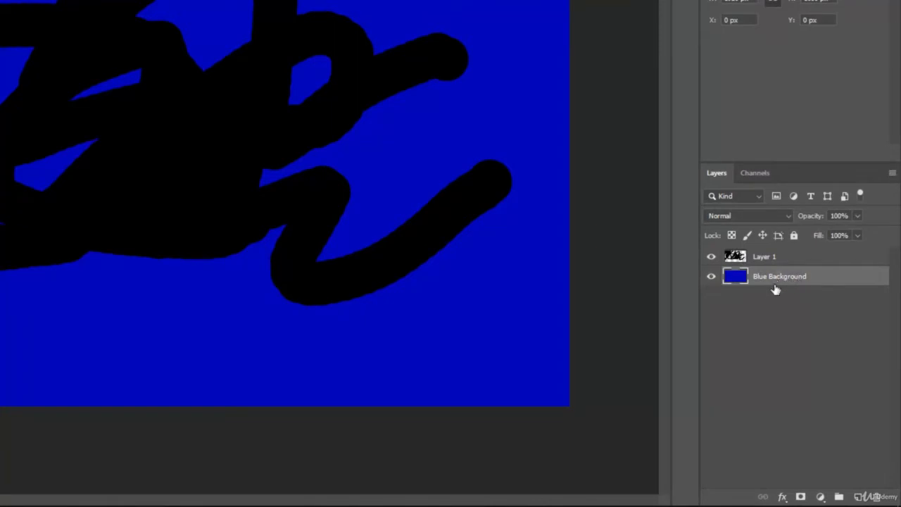
left_click_drag(532, 316, 481, 342)
mouse_move(403, 363)
left_mouse_down()
mouse_move(265, 369)
mouse_move(187, 337)
mouse_move(303, 334)
mouse_move(392, 301)
mouse_move(227, 309)
mouse_move(203, 277)
mouse_move(382, 260)
mouse_move(191, 288)
mouse_move(290, 234)
mouse_move(372, 155)
mouse_move(112, 341)
mouse_move(182, 273)
mouse_move(249, 162)
mouse_move(120, 271)
mouse_move(51, 280)
mouse_move(157, 202)
mouse_move(3, 271)
mouse_move(100, 272)
mouse_move(126, 229)
mouse_move(122, 157)
mouse_move(2, 167)
mouse_move(120, 158)
left_mouse_up()
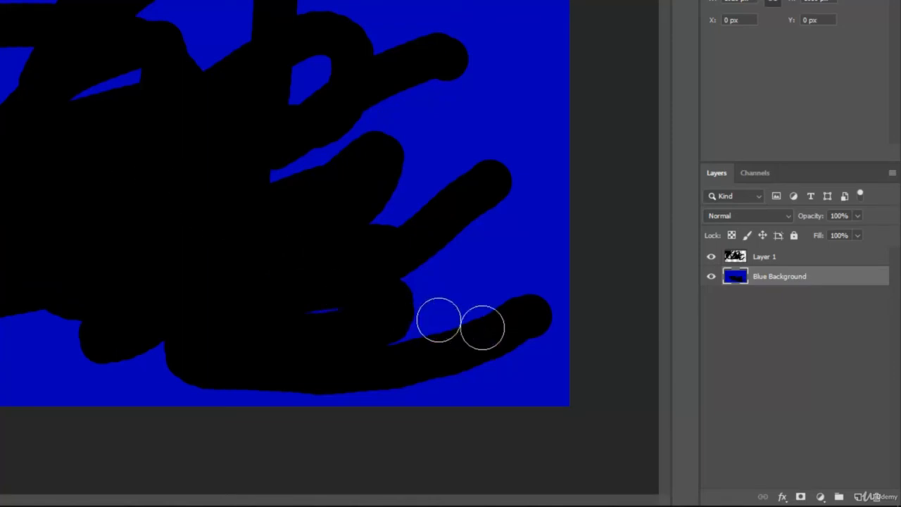
left_click(711, 258)
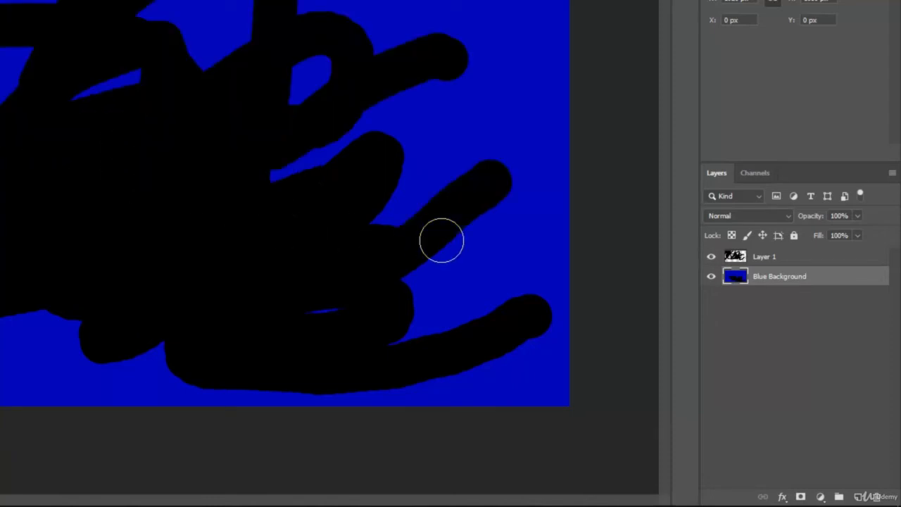
key("ctrl+z")
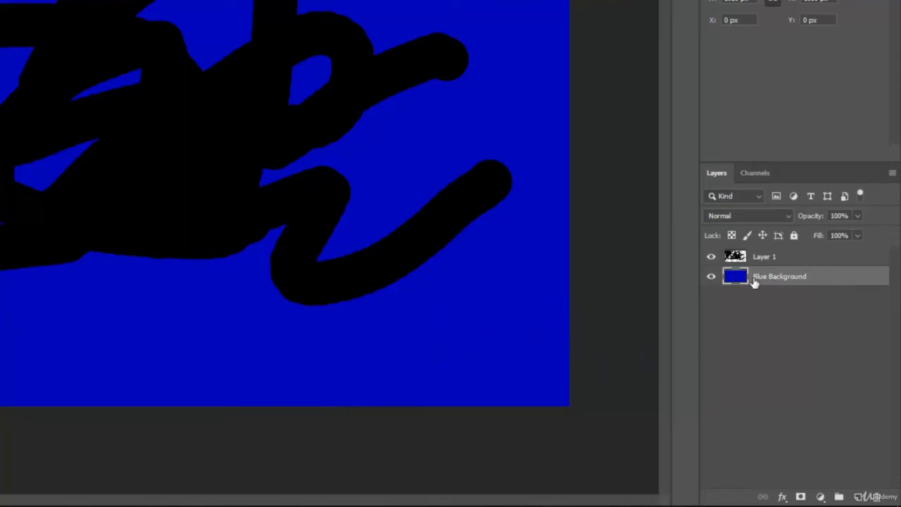
Step: Paint the lower-right corner of the canvas black on Layer 1 and check it by toggling the layer's visibility
left_click(783, 257)
mouse_move(554, 323)
left_mouse_down()
mouse_move(450, 388)
mouse_move(567, 409)
mouse_move(442, 440)
mouse_move(533, 310)
mouse_move(540, 273)
mouse_move(343, 389)
mouse_move(514, 259)
left_mouse_up()
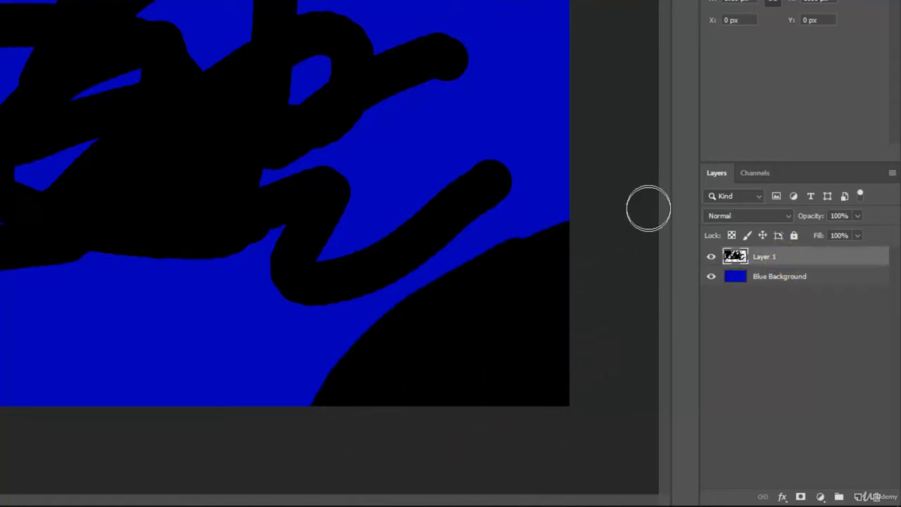
left_click(711, 256)
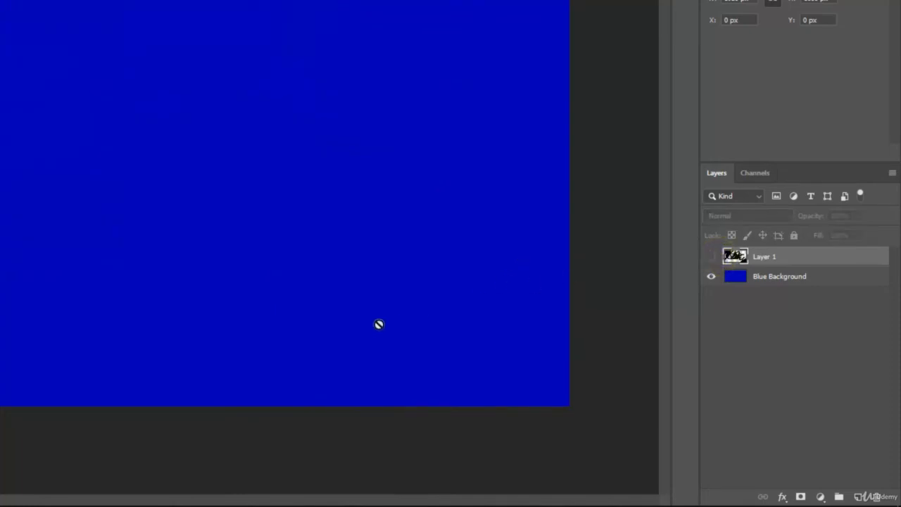
left_click(711, 257)
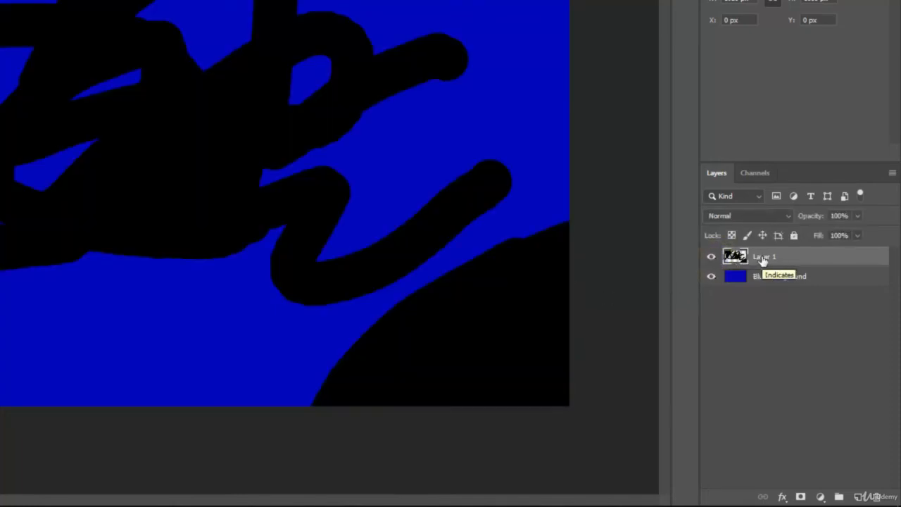
Step: Try deleting Layer 1 and undo the deletion
left_click_drag(789, 258, 875, 491)
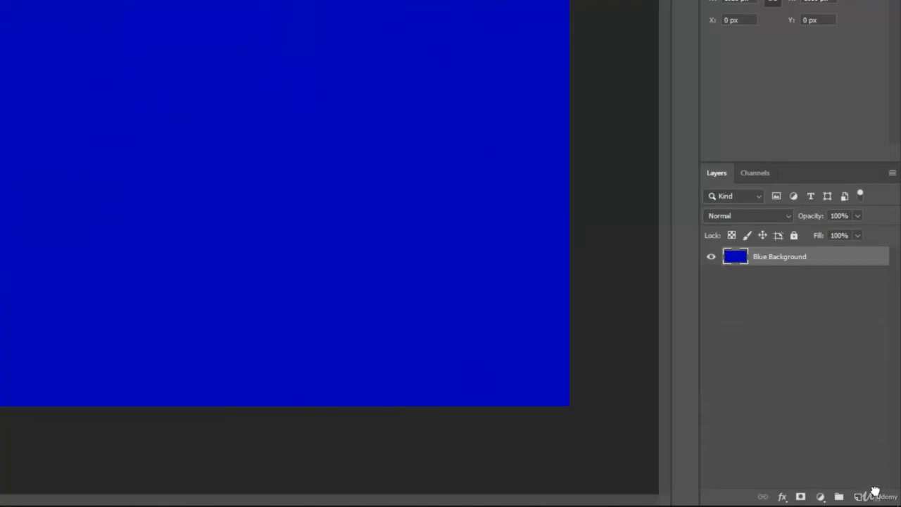
key("ctrl+z")
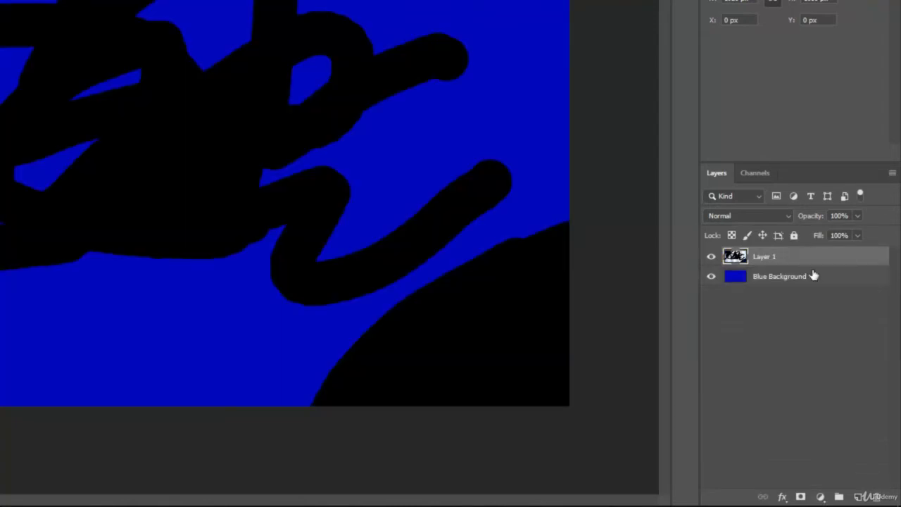
Step: Delete Layer 1, undo the deletion, and delete the layer again so only Blue Background is left
left_click(876, 497)
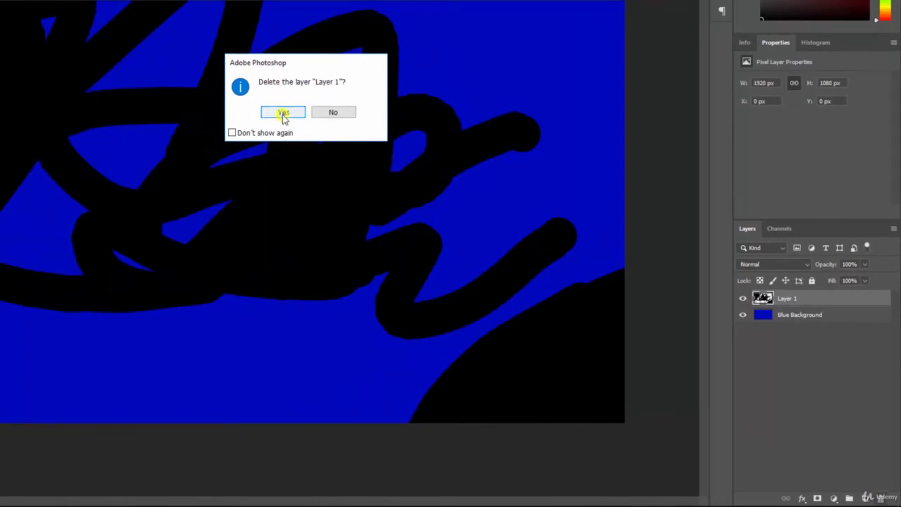
left_click(283, 114)
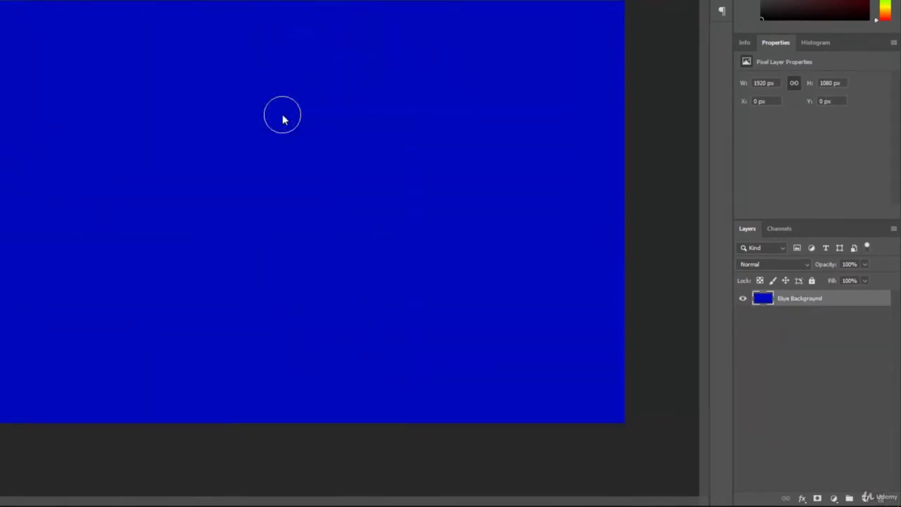
key("ctrl+z")
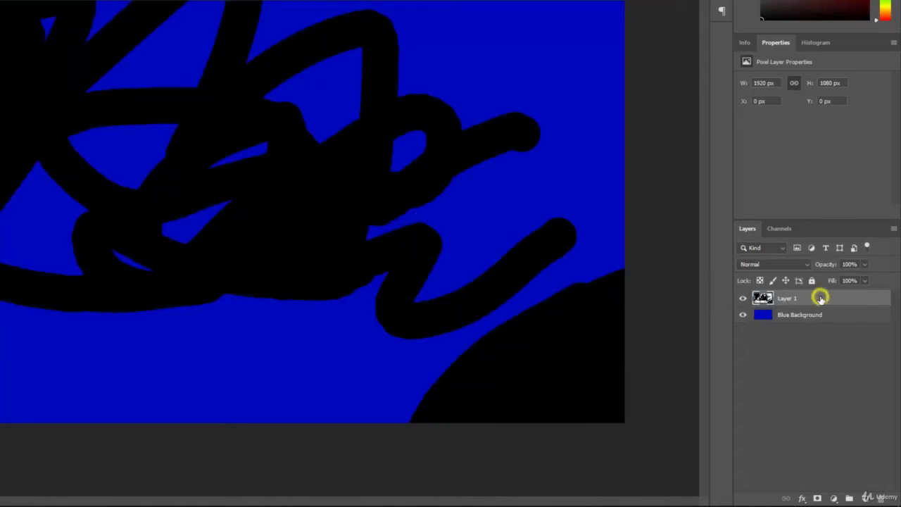
key("Delete")
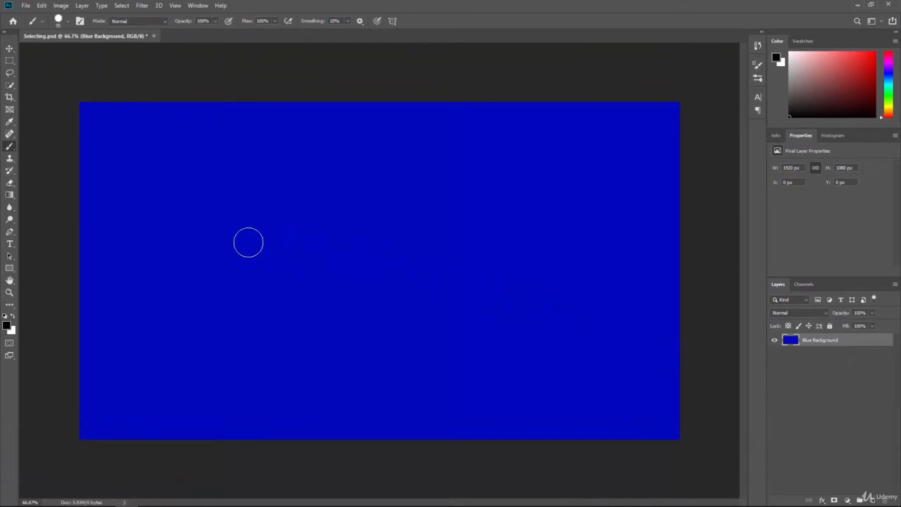
Step: Set the Type tool's text colour to bright red and its font size to 48 pt
left_click(10, 245)
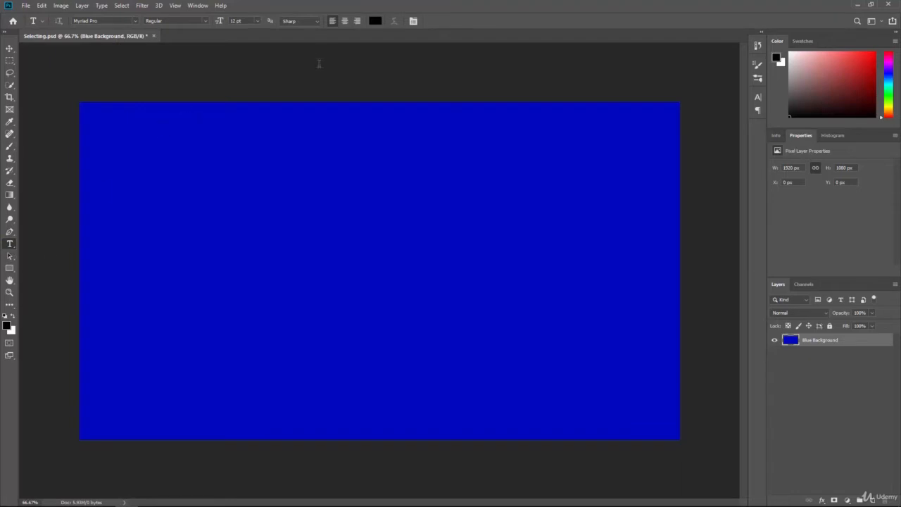
left_click(375, 22)
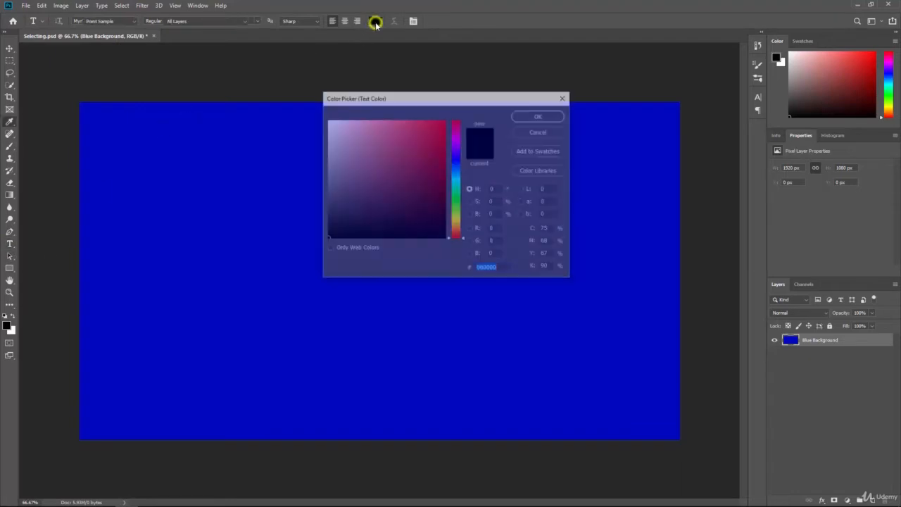
left_click(432, 170)
mouse_move(456, 163)
left_mouse_down()
mouse_move(460, 130)
mouse_move(413, 111)
mouse_move(450, 102)
mouse_move(430, 100)
left_mouse_up()
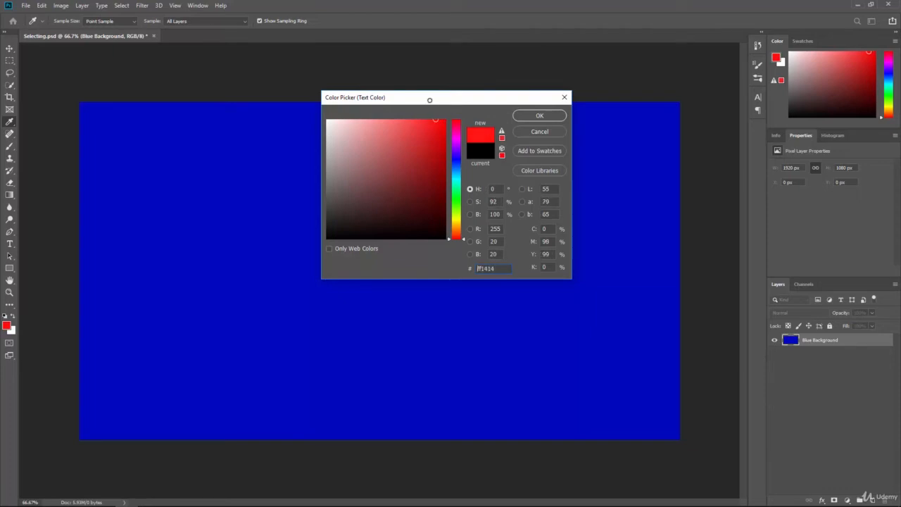
left_click(528, 119)
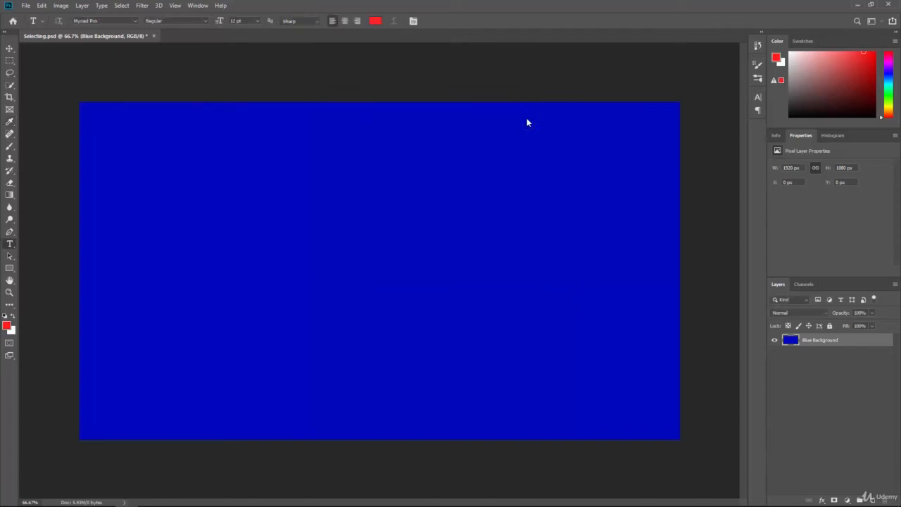
left_click(257, 21)
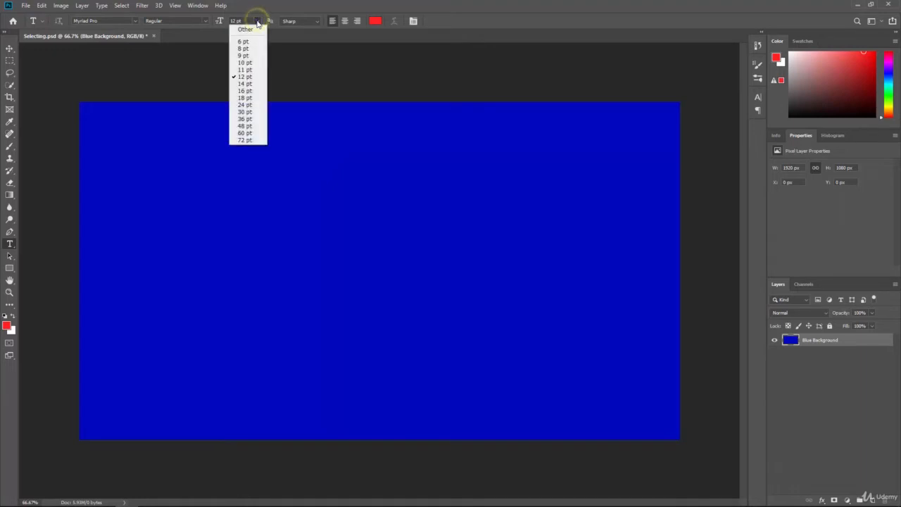
left_click(246, 126)
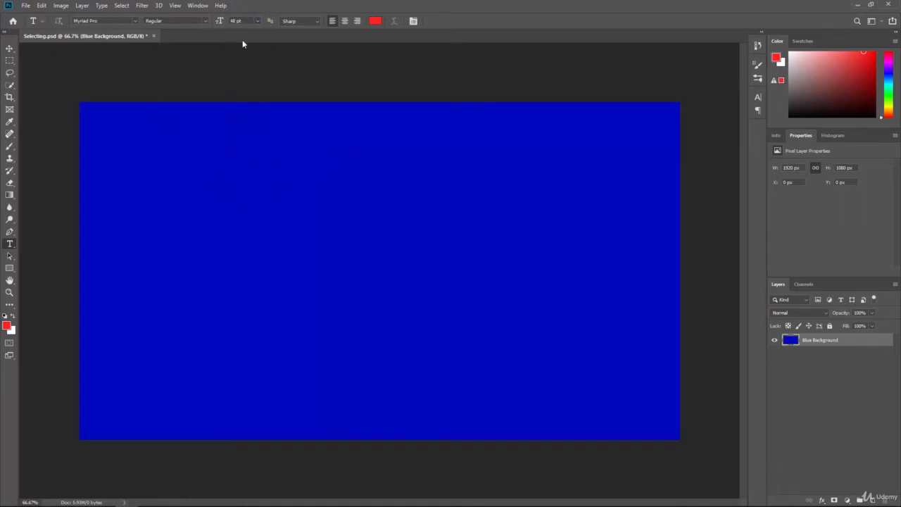
Step: Add a text layer reading "Hello" slightly left of the canvas centre
left_click(265, 262)
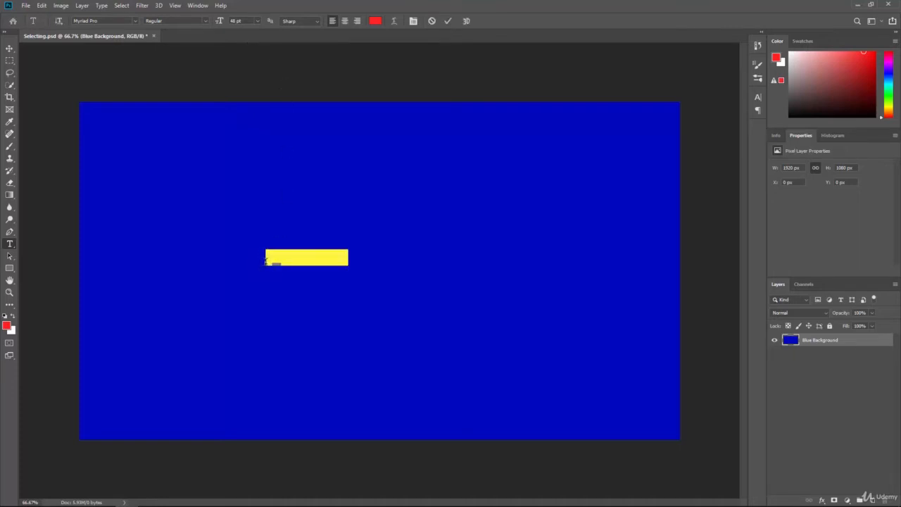
left_click(286, 258)
key("ctrl+a")
type("Hellow")
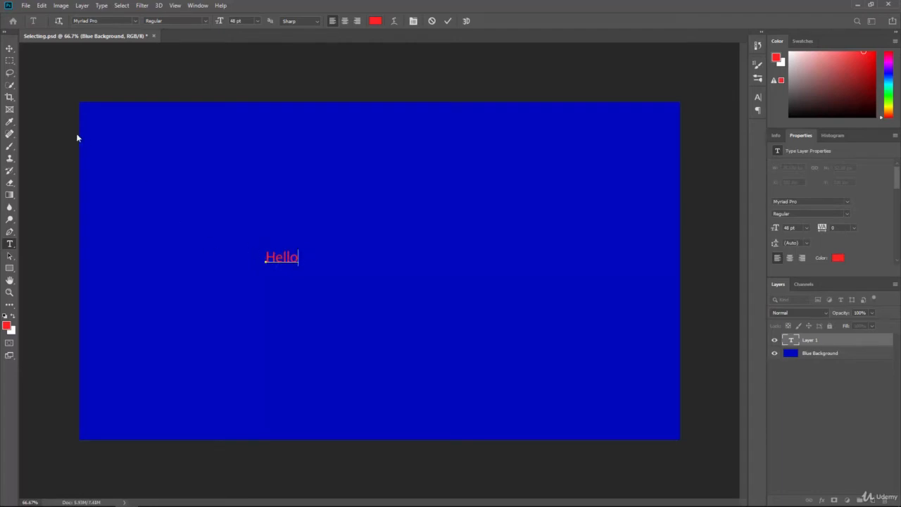
Step: Move the Hello text to the right part of the canvas and back towards the centre
left_click(10, 49)
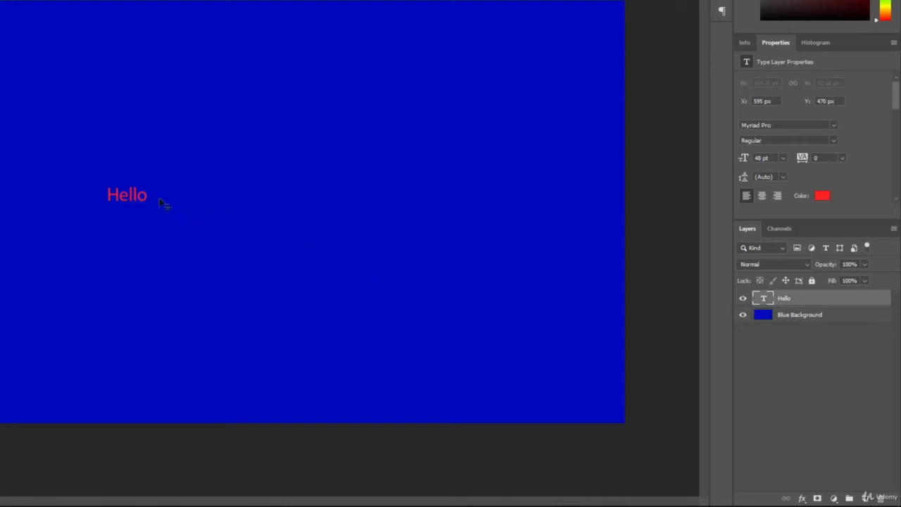
left_click_drag(143, 199, 461, 184)
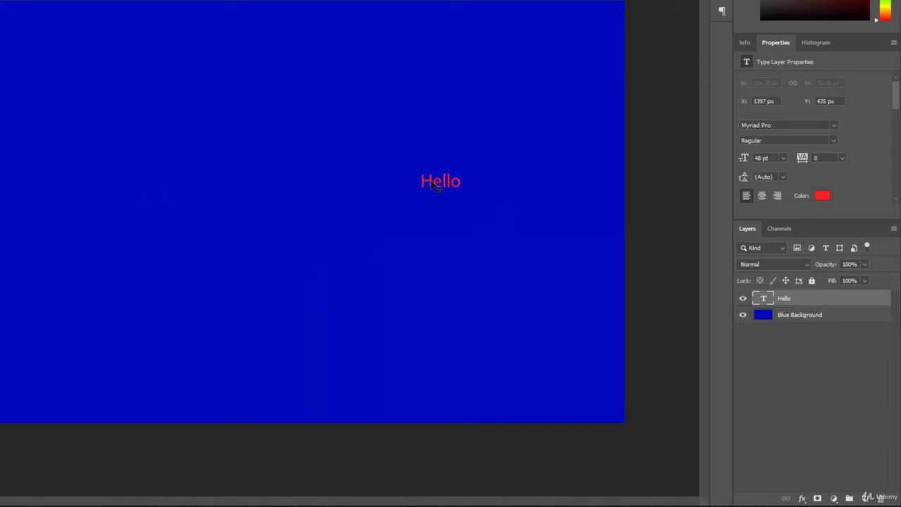
left_click_drag(437, 187, 241, 214)
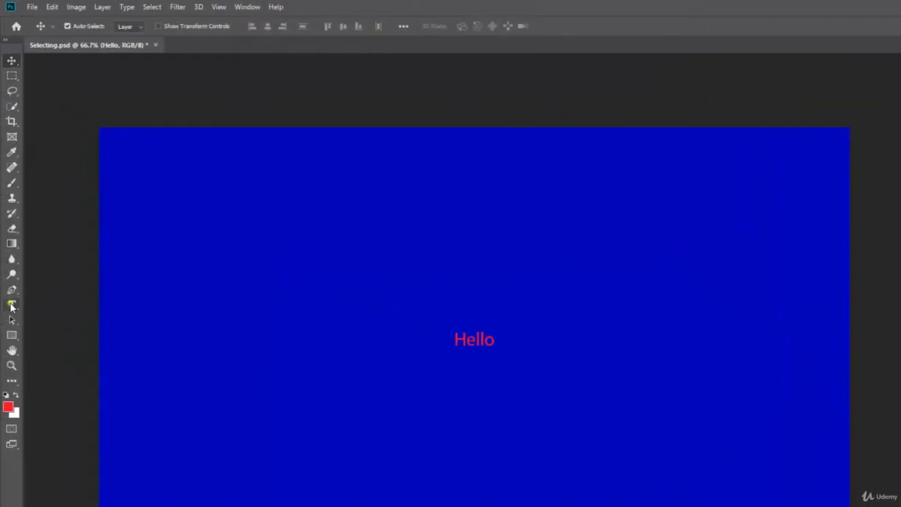
Step: Enlarge the whole Hello text first to 72 pt and finally to 200 pt
left_click(12, 305)
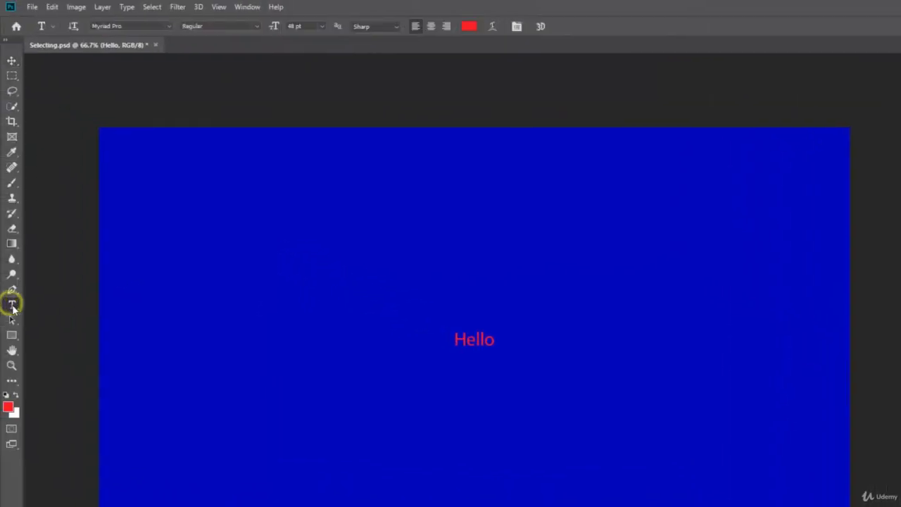
left_click(474, 340)
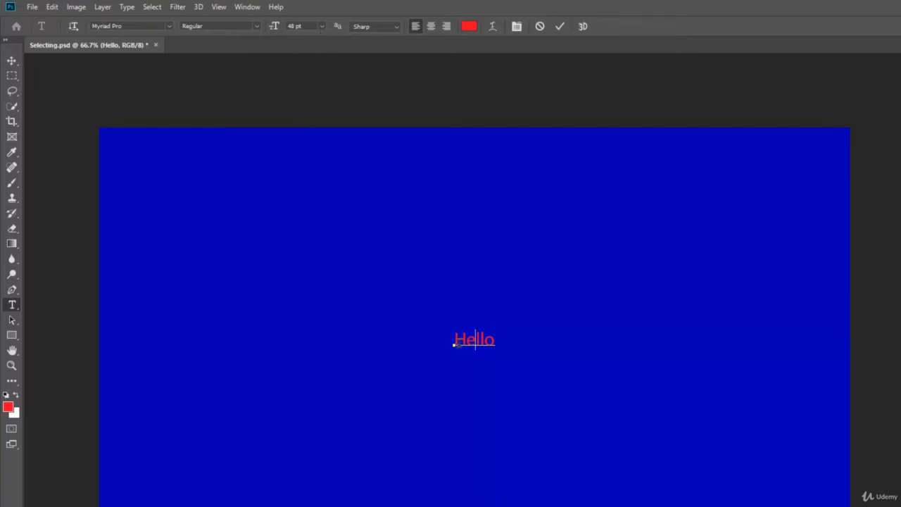
left_click_drag(454, 340, 495, 345)
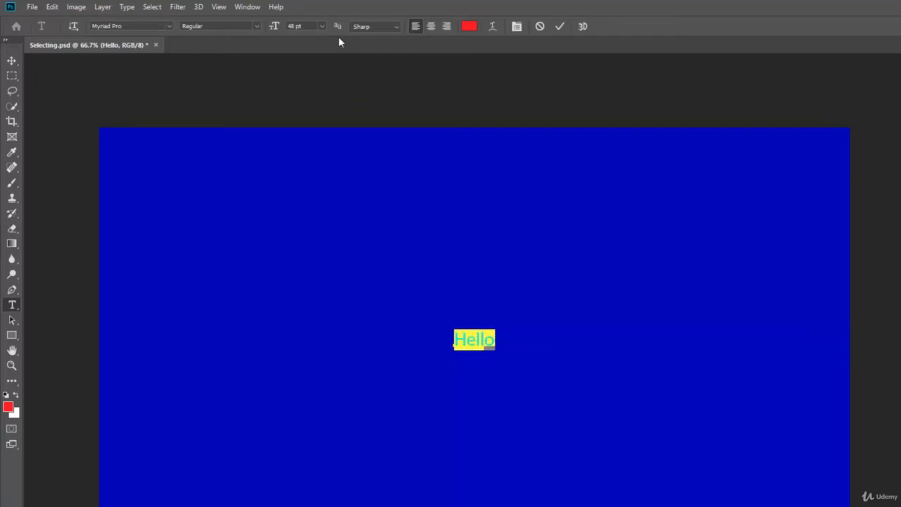
left_click(324, 29)
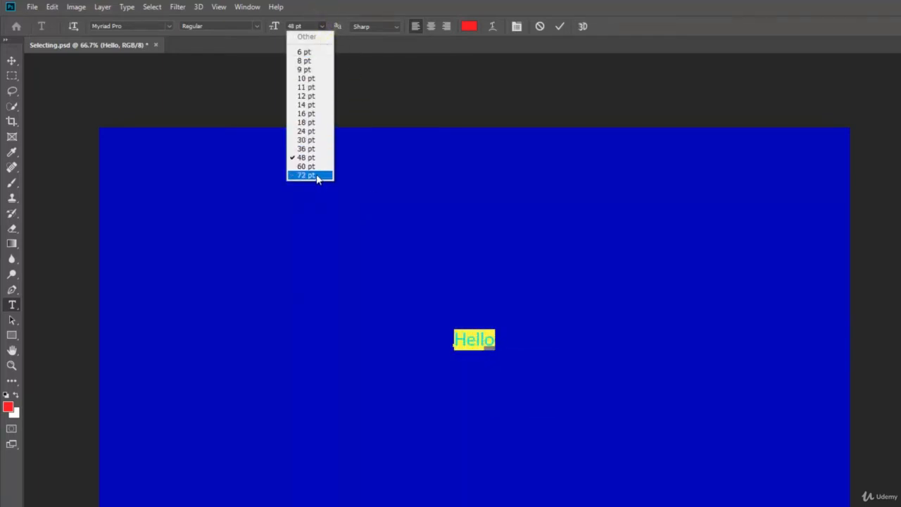
left_click(317, 176)
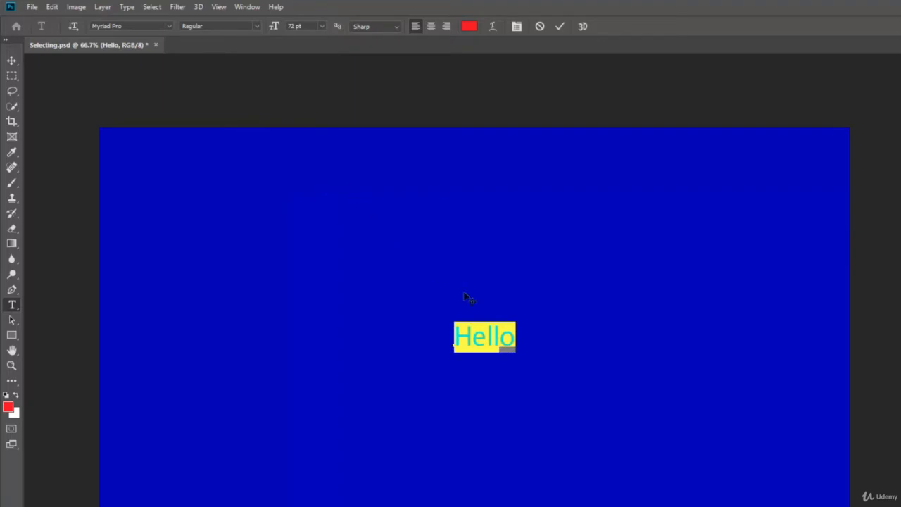
left_click(323, 28)
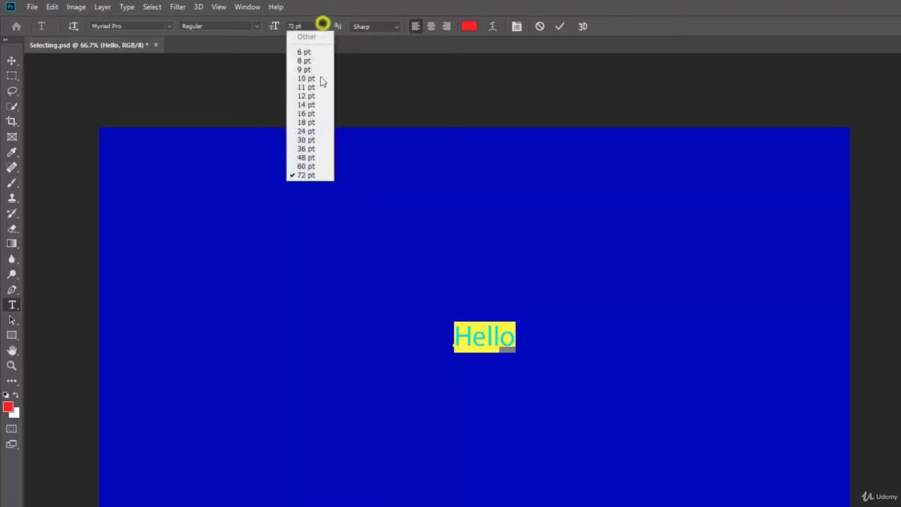
left_click(302, 24)
left_click(313, 24)
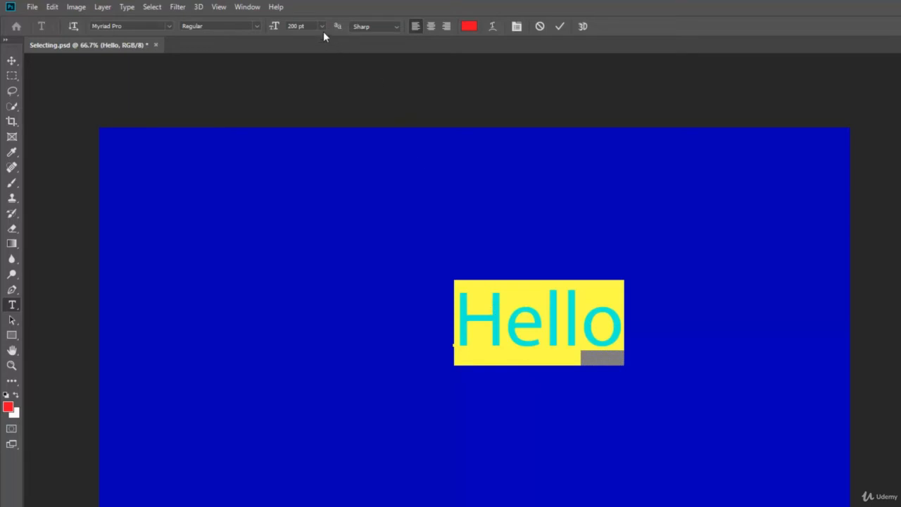
Step: Centre-align the Hello text and reposition it in the middle of the canvas, at about X 738 px, Y 442 px
left_click(428, 29)
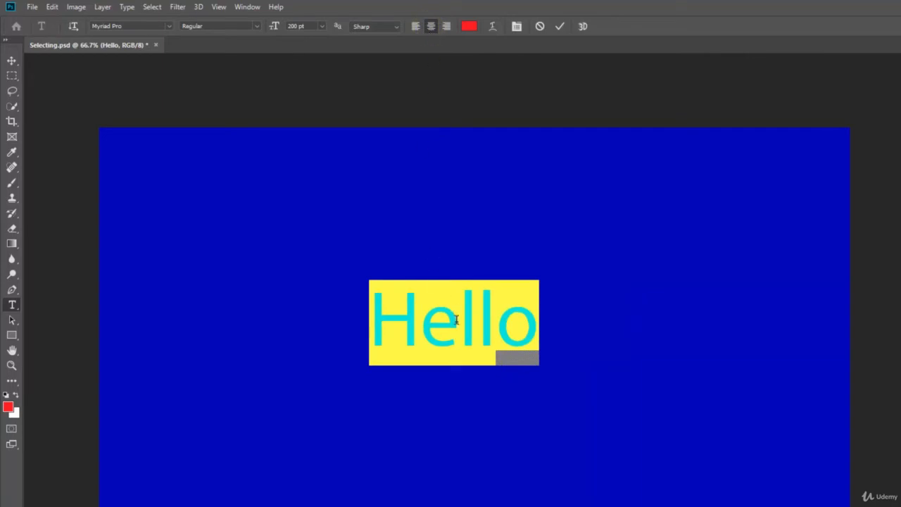
left_click(11, 62)
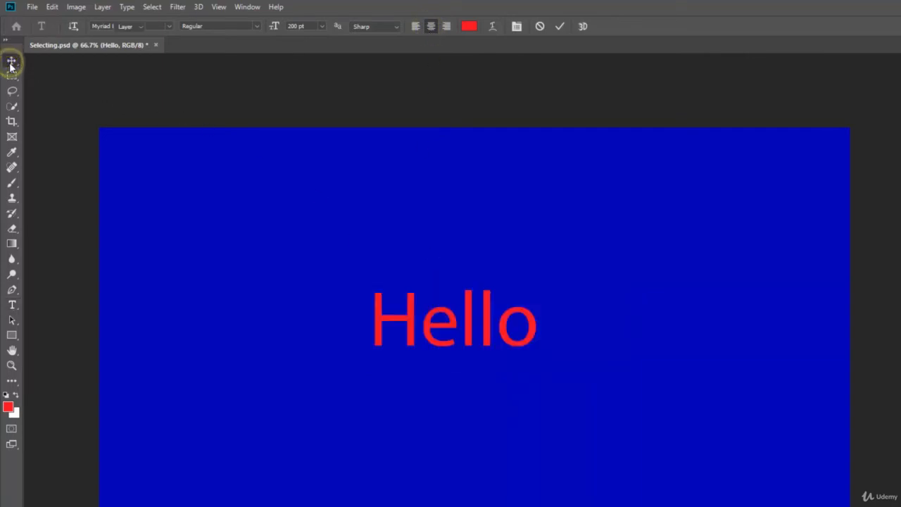
left_click_drag(426, 330, 445, 345)
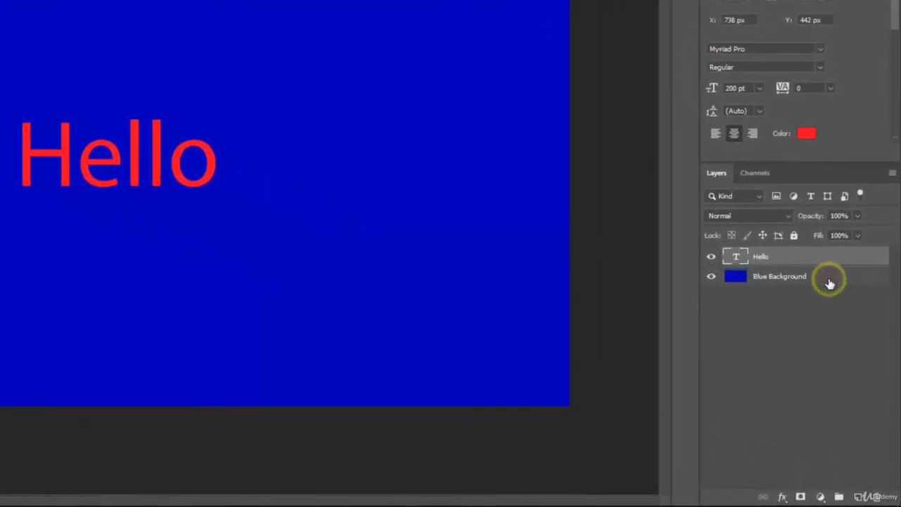
Step: Move the Blue Background layer above the Hello text layer and toggle its visibility to check the covered text
left_click(829, 282)
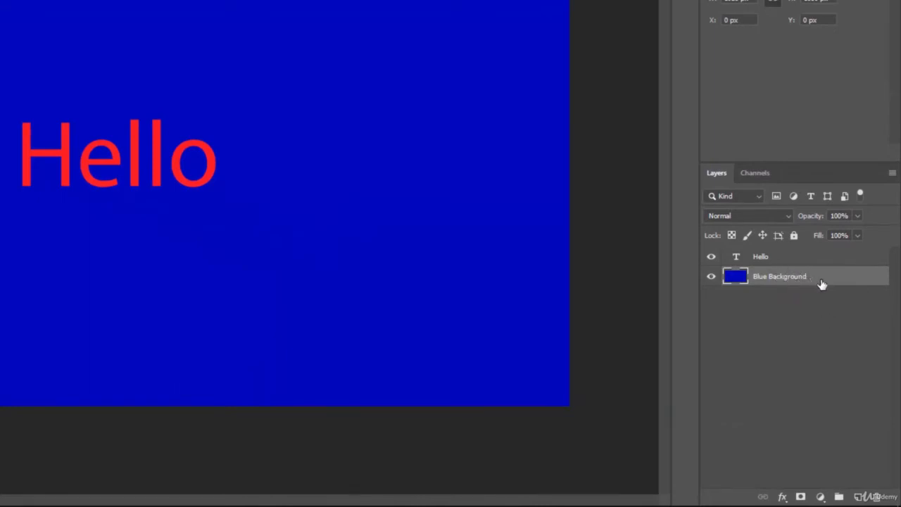
left_click(827, 278)
left_click_drag(829, 282, 808, 254)
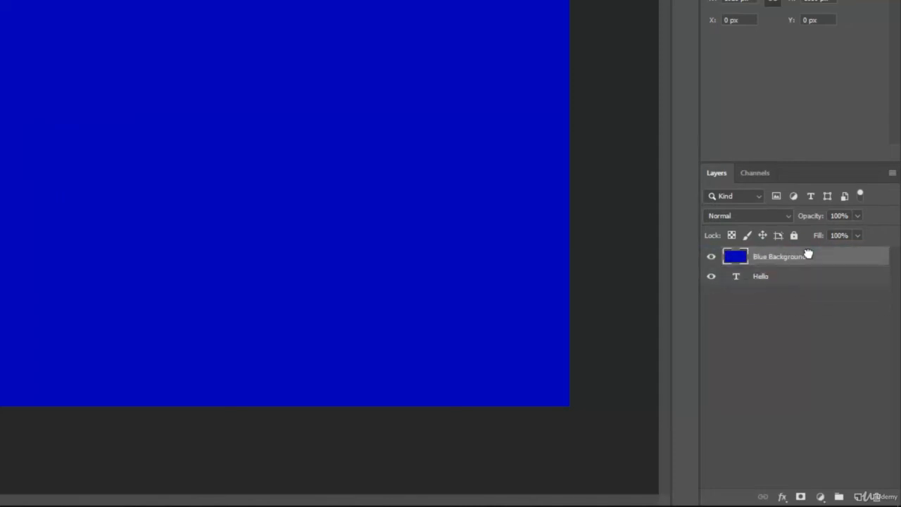
left_click(711, 257)
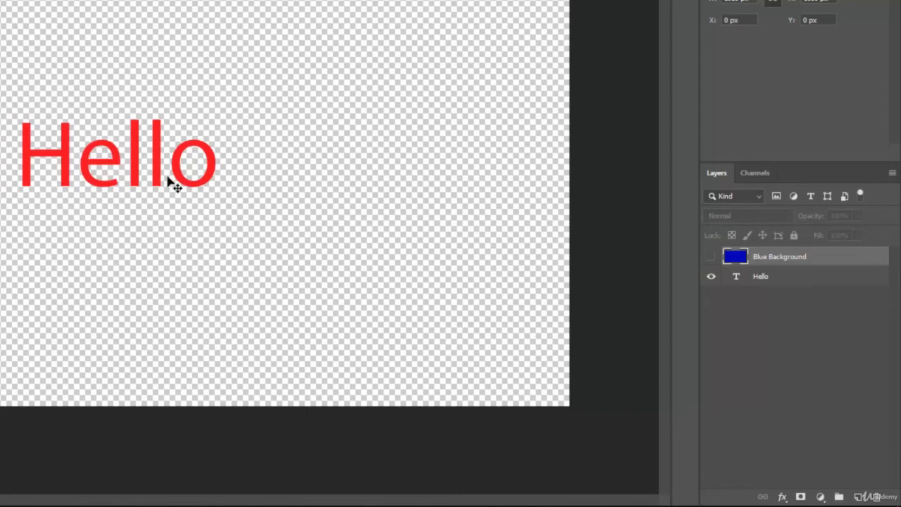
left_click(711, 258)
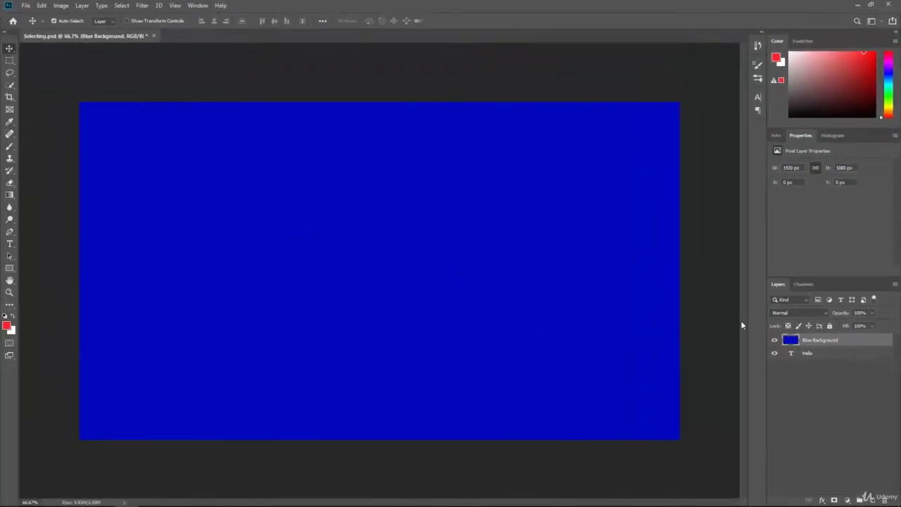
Step: Try erasing the Blue Background area over the Hello text, check it by toggling both layers' visibility, and undo the erasing
left_click(10, 182)
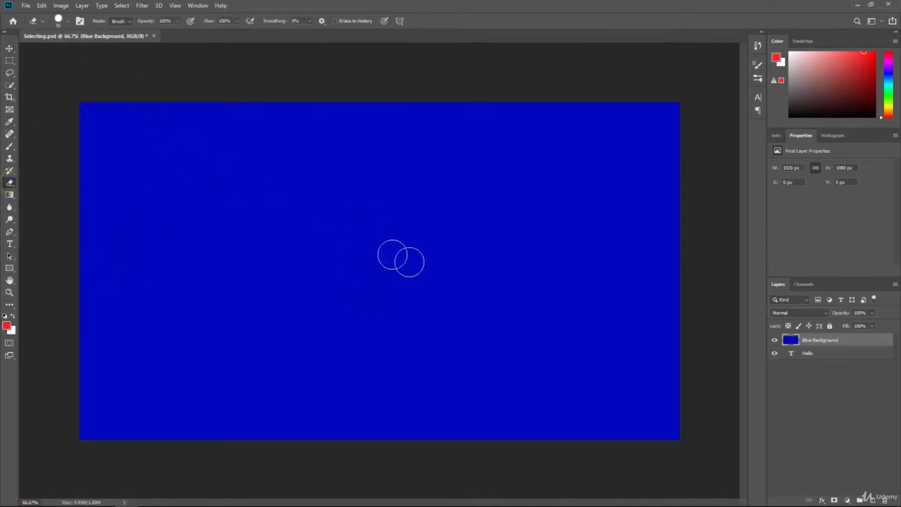
mouse_move(376, 275)
left_mouse_down()
mouse_move(336, 277)
mouse_move(330, 257)
mouse_move(343, 260)
mouse_move(311, 302)
mouse_move(393, 263)
mouse_move(409, 298)
mouse_move(434, 286)
mouse_move(416, 256)
mouse_move(454, 257)
mouse_move(398, 298)
mouse_move(368, 304)
mouse_move(344, 291)
mouse_move(401, 309)
mouse_move(458, 299)
left_mouse_up()
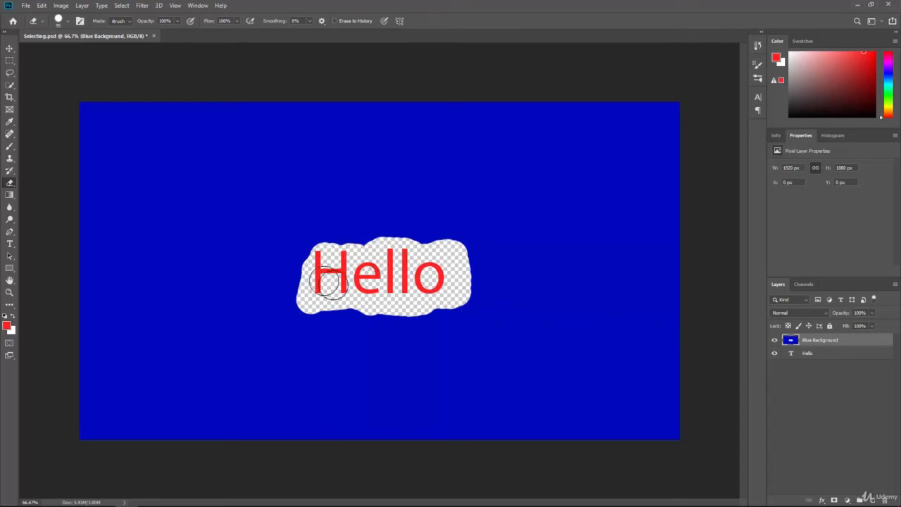
left_click(774, 342)
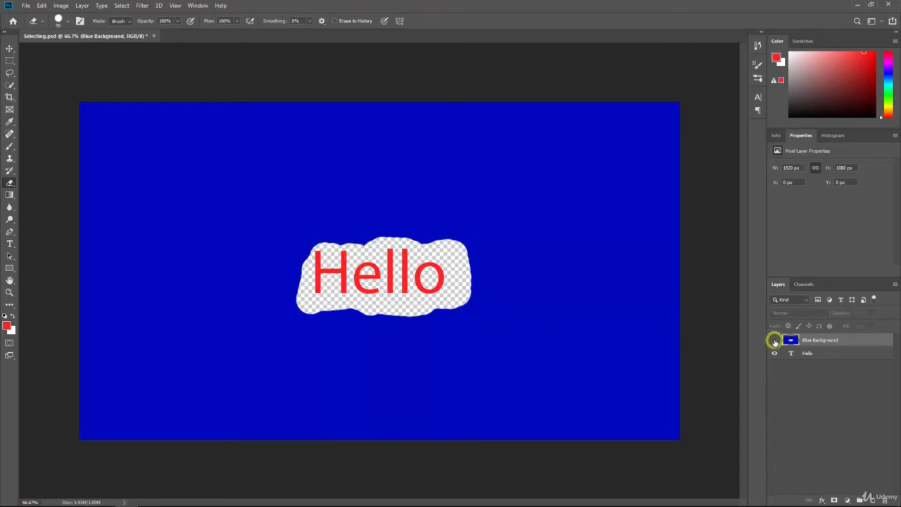
left_click(774, 341)
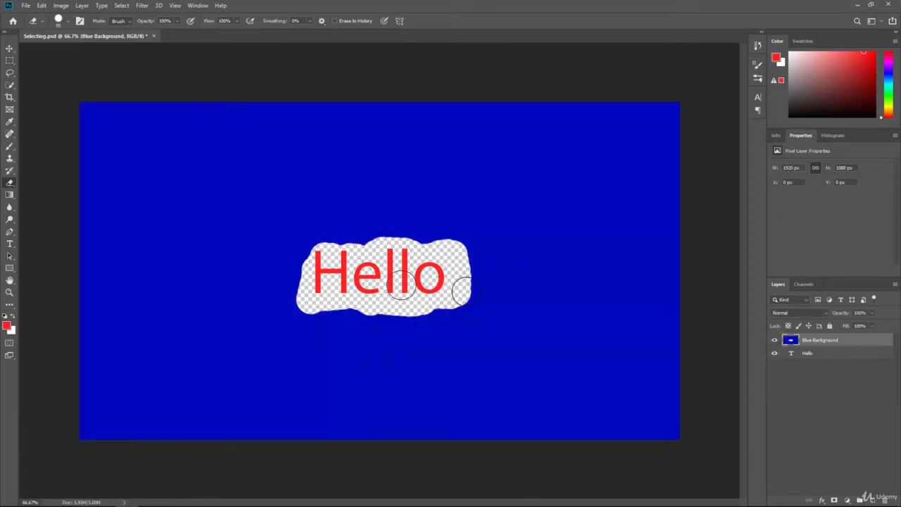
left_click(774, 353)
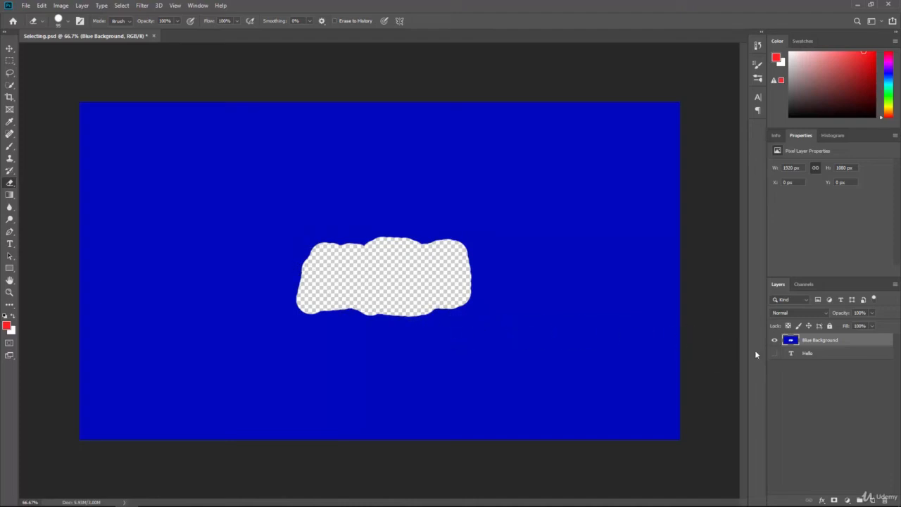
left_click(774, 353)
key("ctrl+z")
key("ctrl+z")
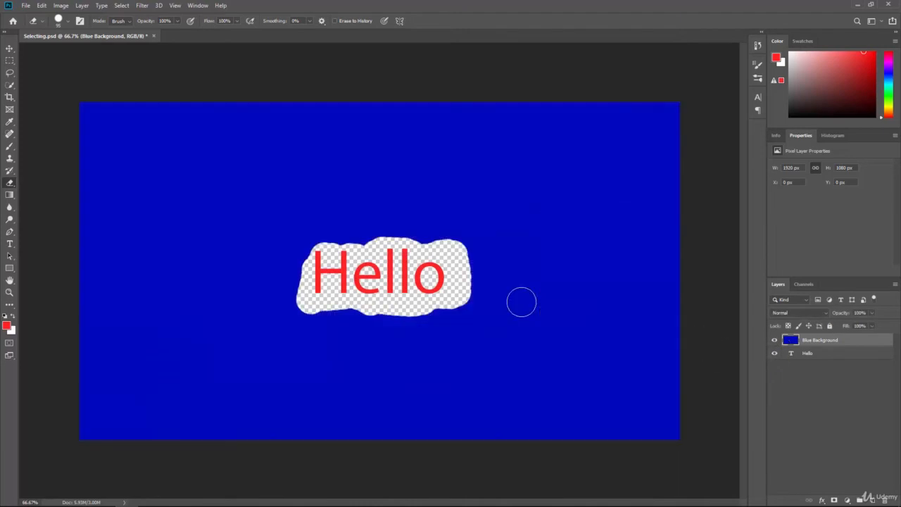
Step: Toggle the Blue Background layer's visibility to check the covered text, and move the Hello layer above it
key("ctrl+comma")
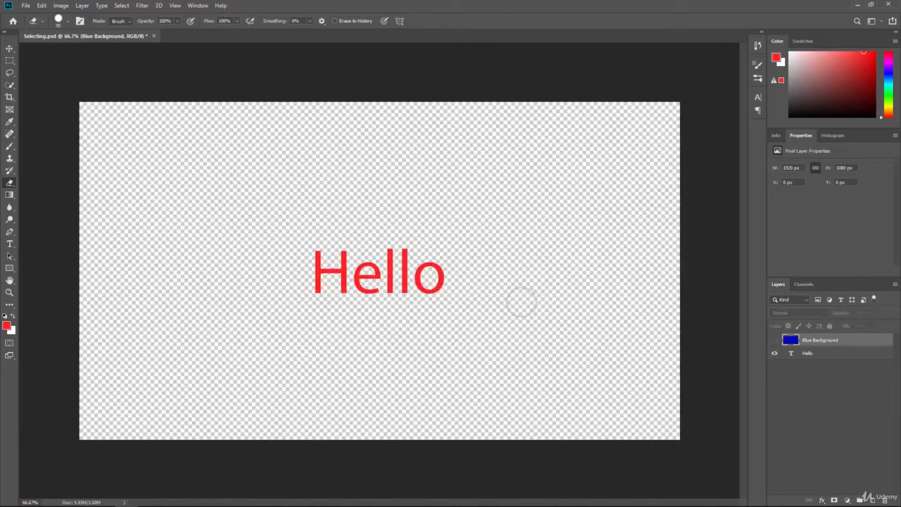
key("ctrl+comma")
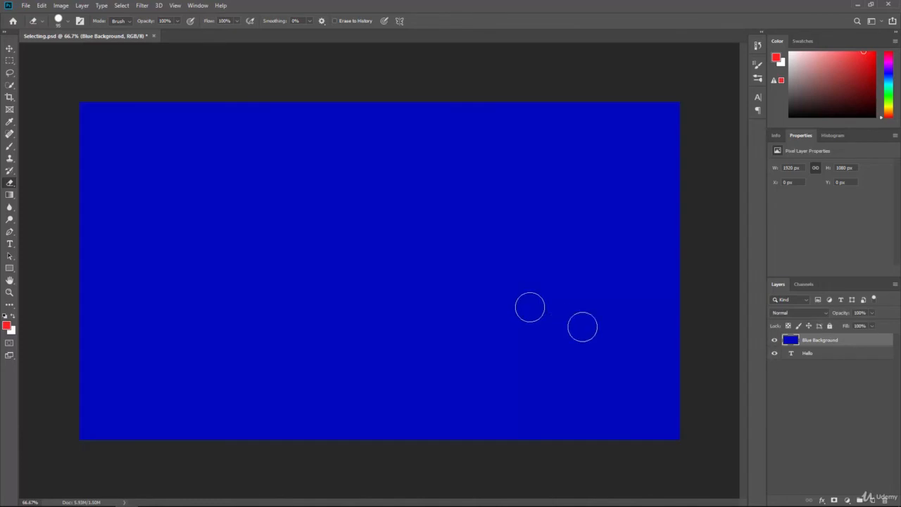
left_click(829, 354)
left_click_drag(842, 356, 840, 333)
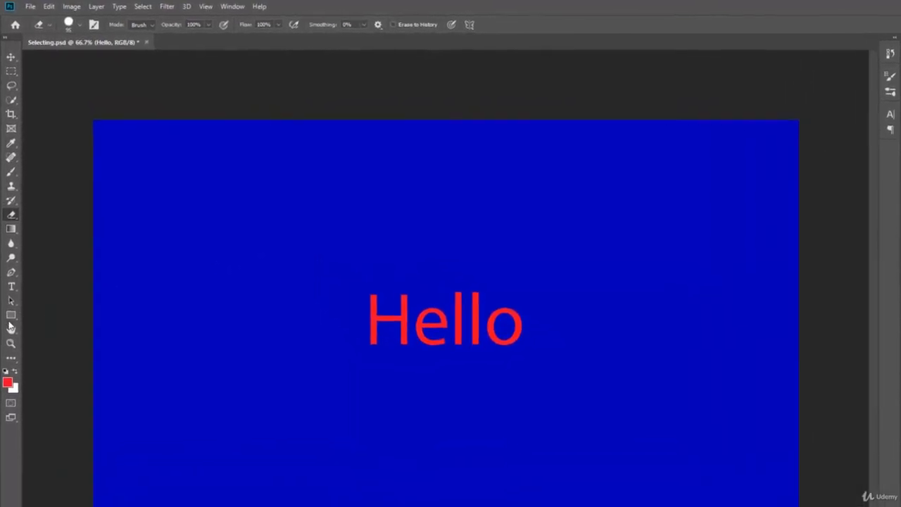
Step: Look at the marquee tool variants, and choose the Polygon Tool with 8 sides
left_click(12, 76)
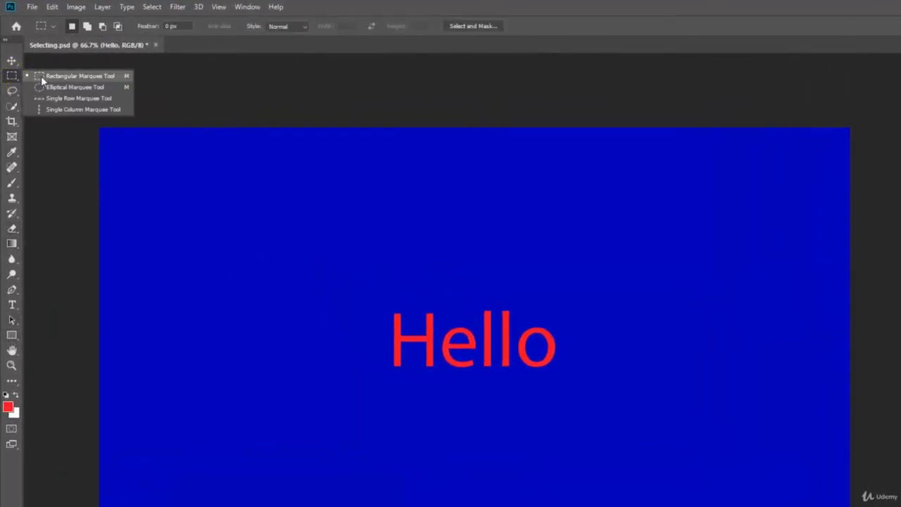
left_click(12, 76)
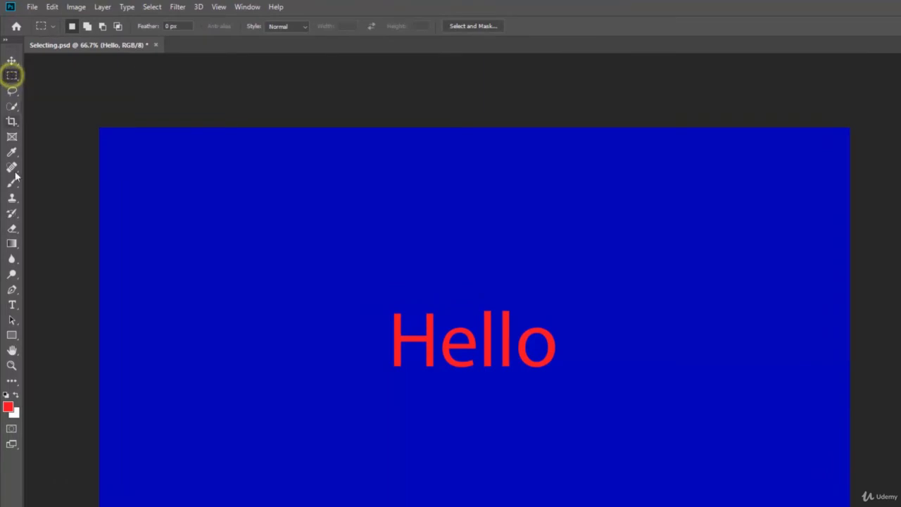
left_click(12, 340)
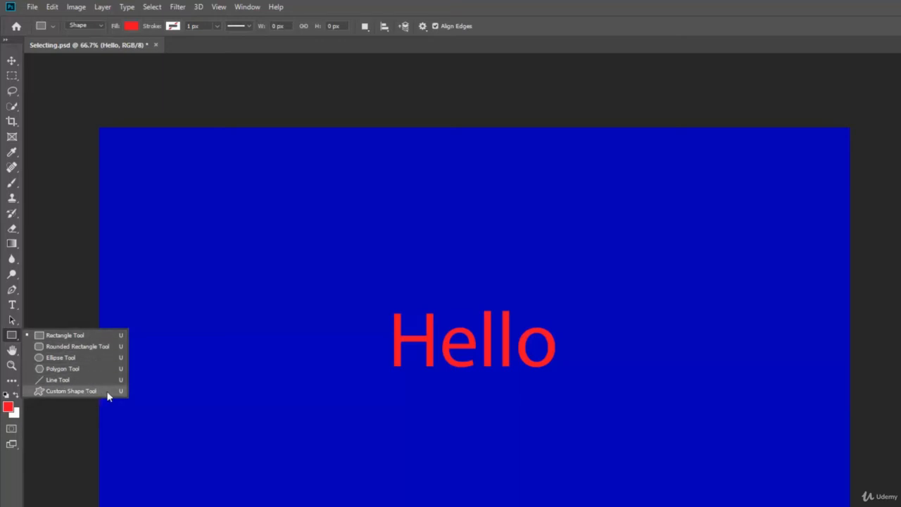
left_click(59, 368)
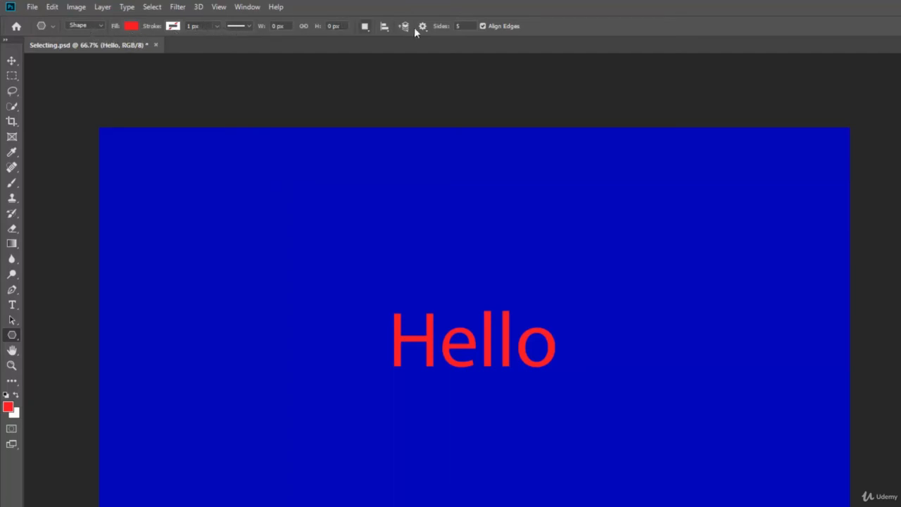
left_click(457, 26)
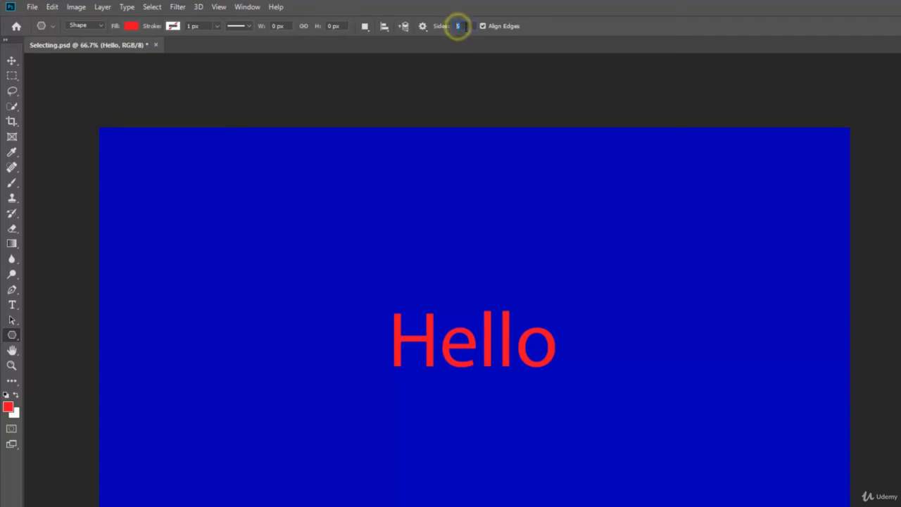
type("8")
Step: Set the shape fill to orange and draw an octagon about 556 px wide over the start of the Hello text
left_click(131, 27)
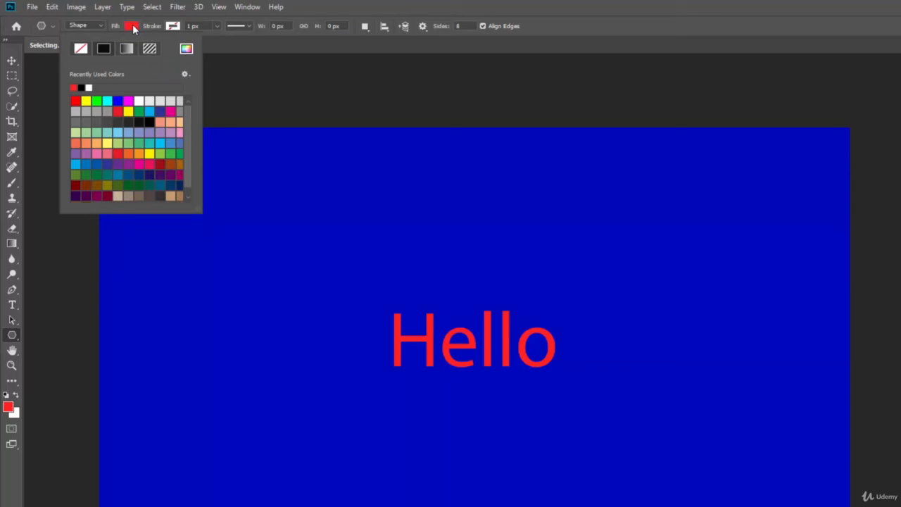
left_click(187, 49)
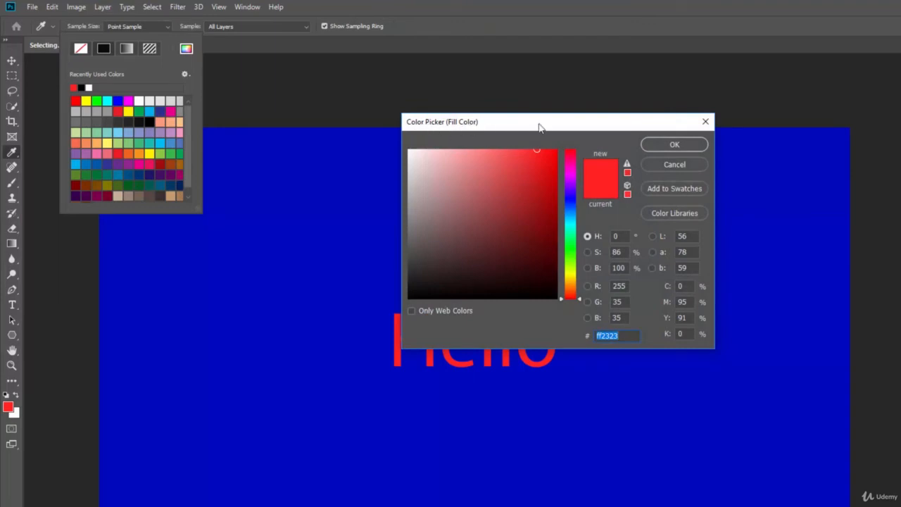
left_click(692, 164)
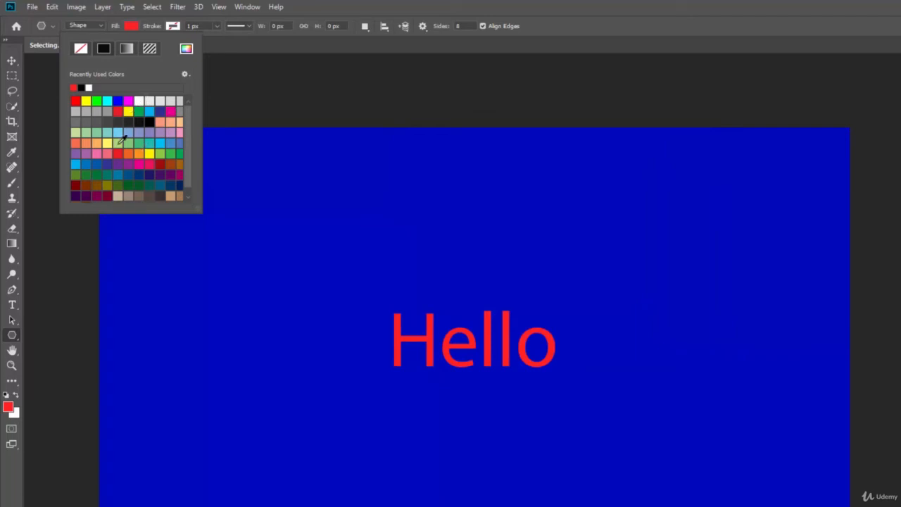
left_click(140, 153)
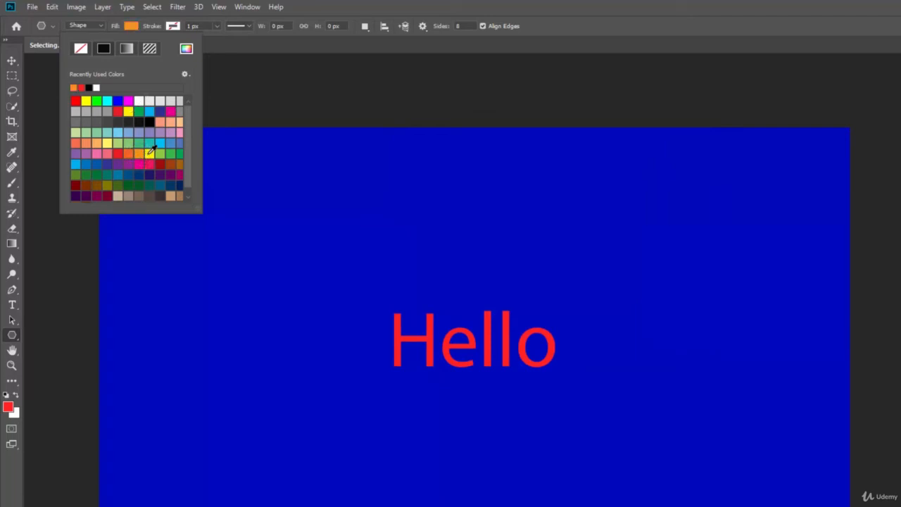
left_click(318, 3)
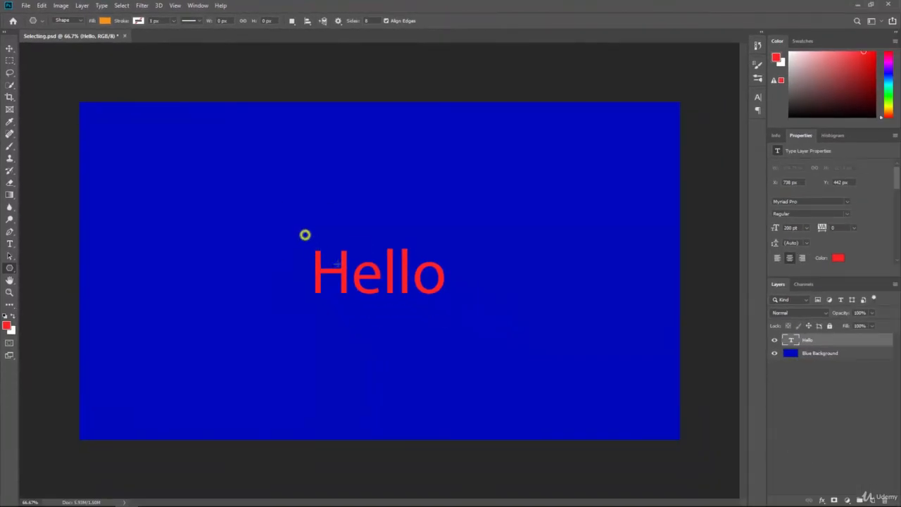
left_click_drag(305, 235, 375, 281)
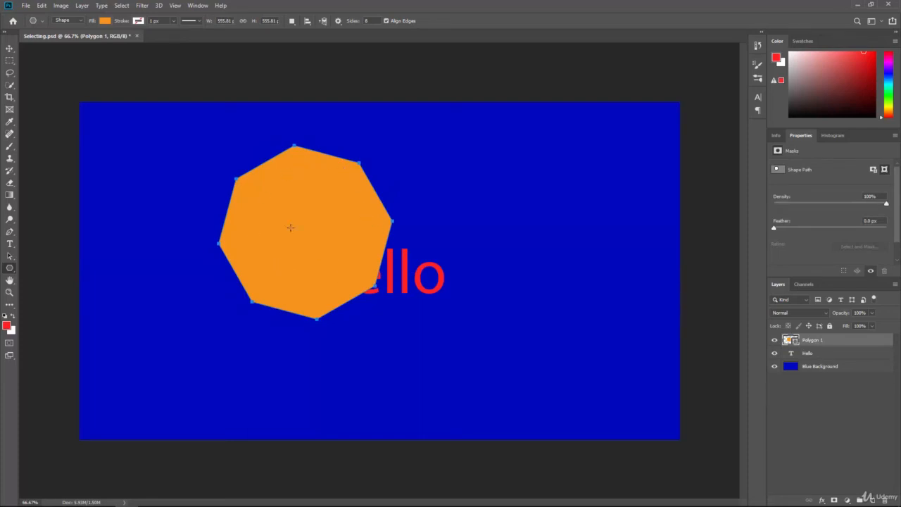
Step: With the Move tool active, select the Hello, Blue Background and Polygon 1 layers in turn to examine their stacking order
left_click(9, 49)
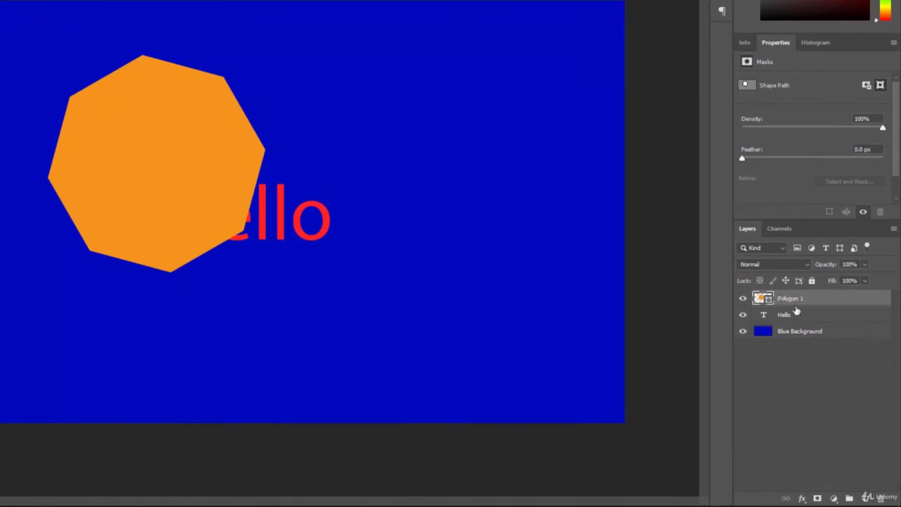
left_click(804, 317)
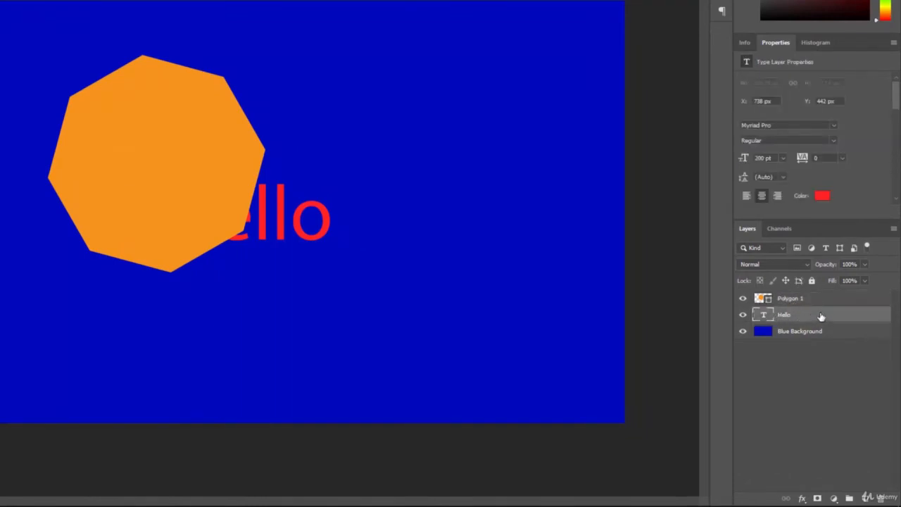
left_click(820, 333)
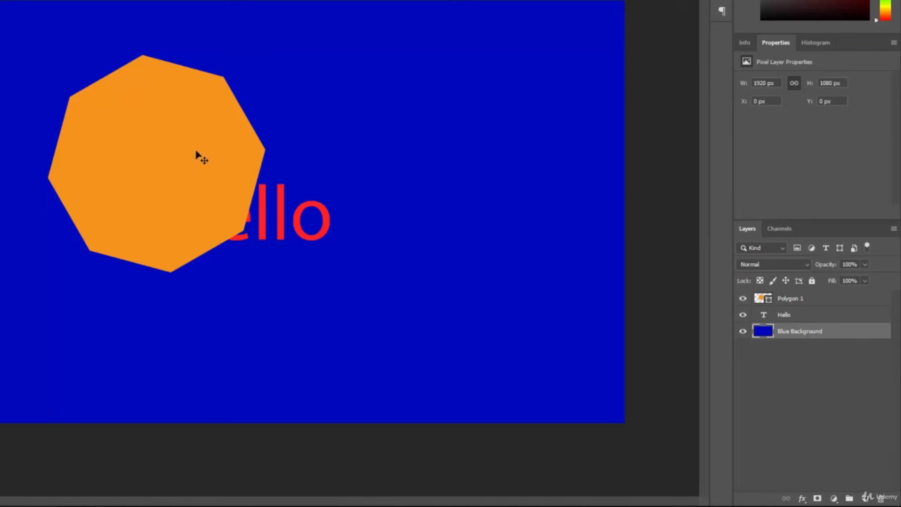
left_click(824, 297)
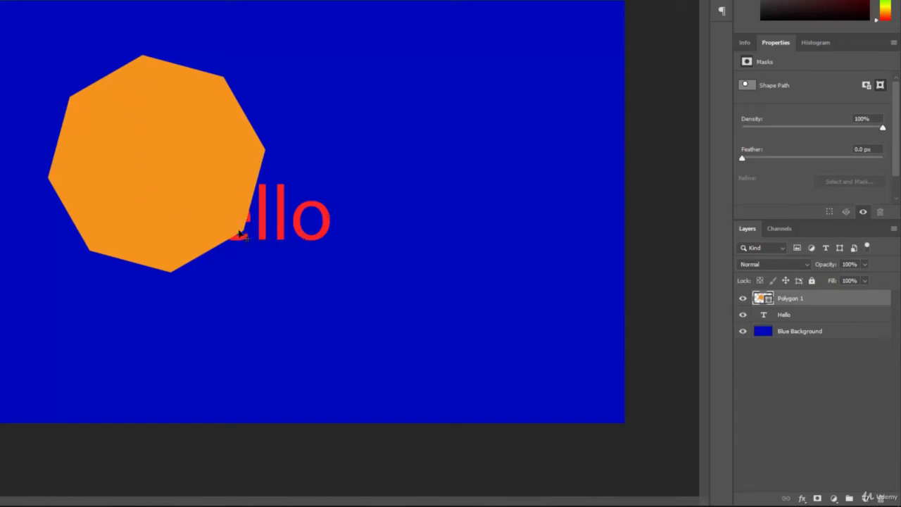
left_click(794, 316)
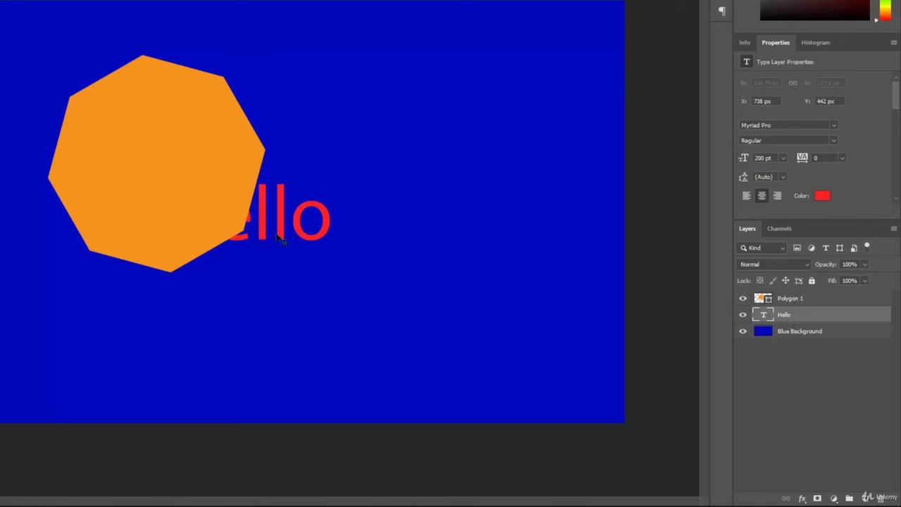
left_click(792, 336)
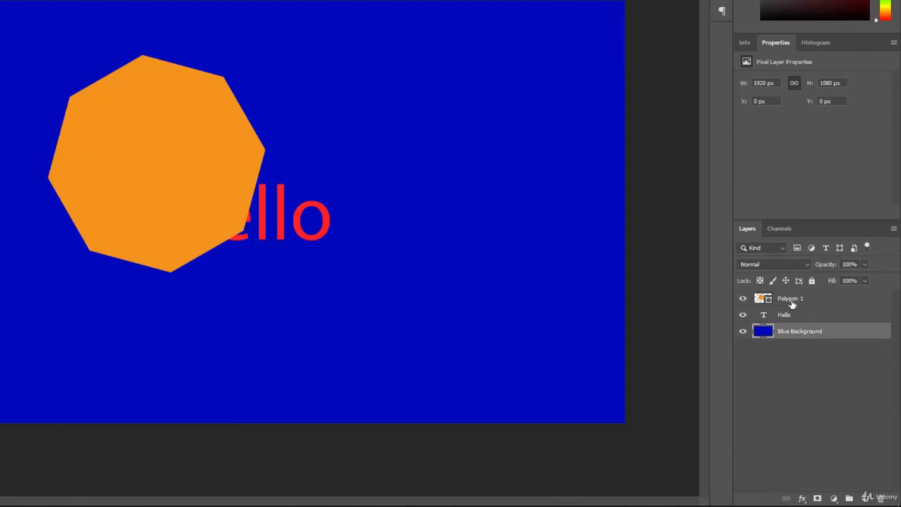
Step: Move the Polygon 1 layer below the Hello layer and reposition the orange octagon centrally behind the text
left_click(792, 300)
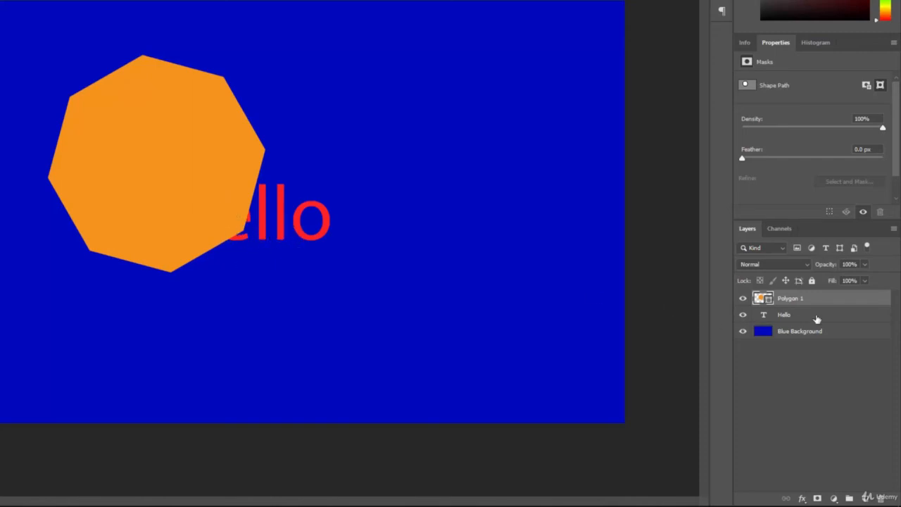
left_click_drag(832, 302, 837, 322)
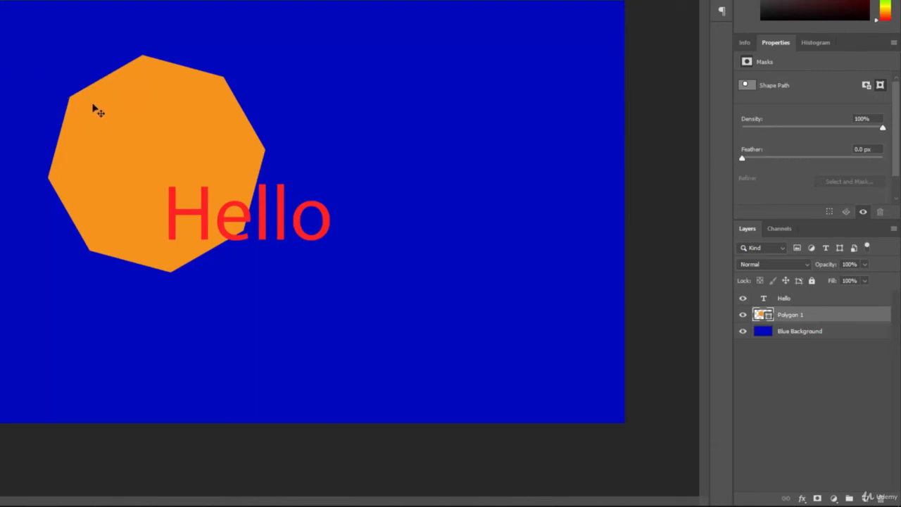
left_click_drag(92, 104, 187, 154)
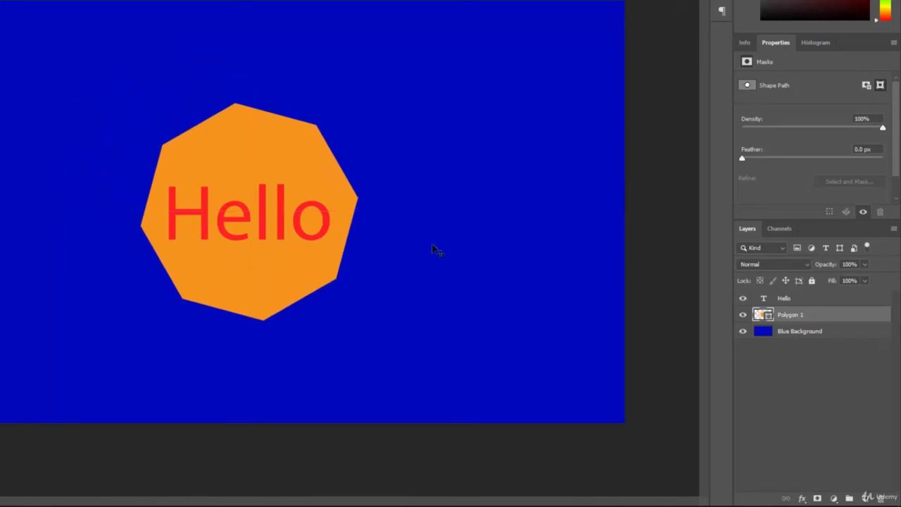
Step: Select the layers one by one from Blue Background up to Hello to review the new stacking order
left_click(786, 334)
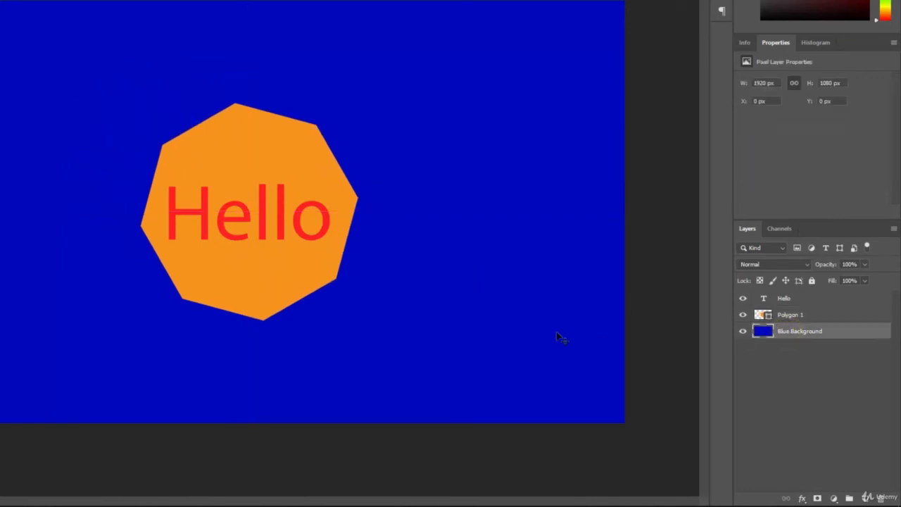
left_click(793, 315)
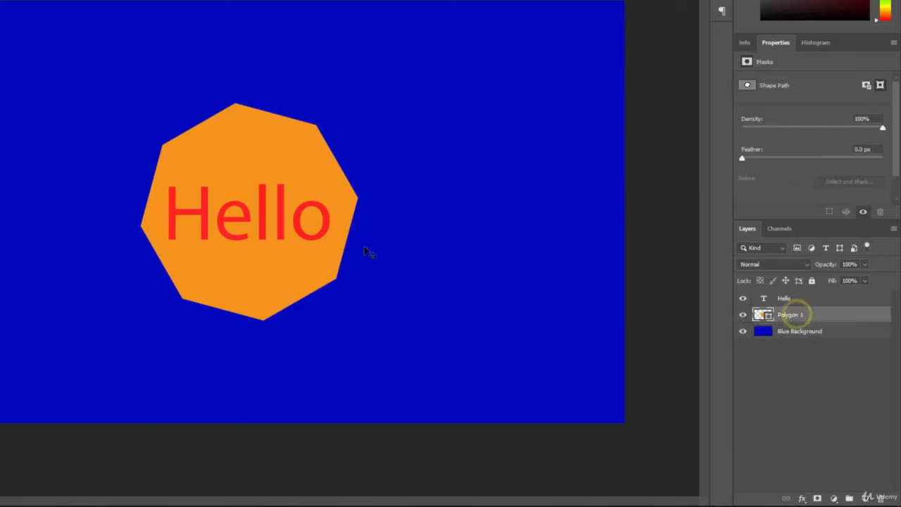
left_click(808, 298)
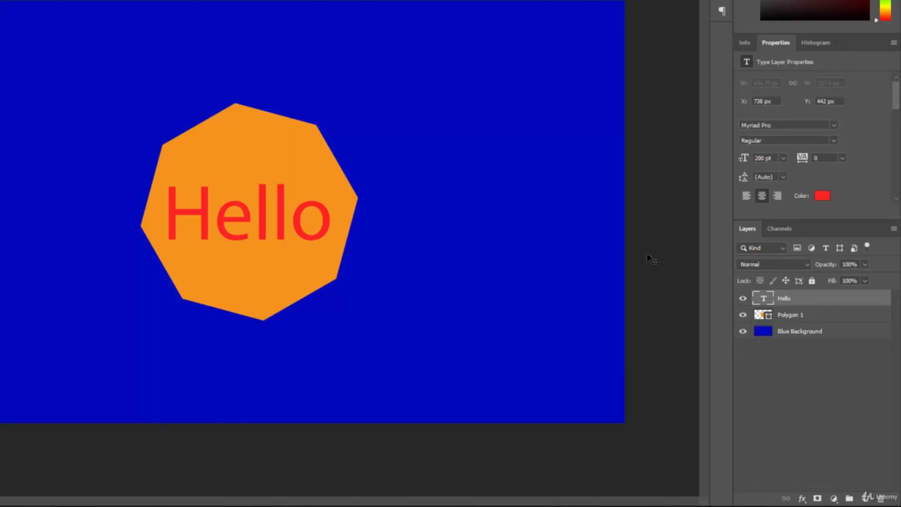
Step: Filter the layer list to type layers, clear the filter, and view the other filter criteria and the opacity slider
left_click(826, 247)
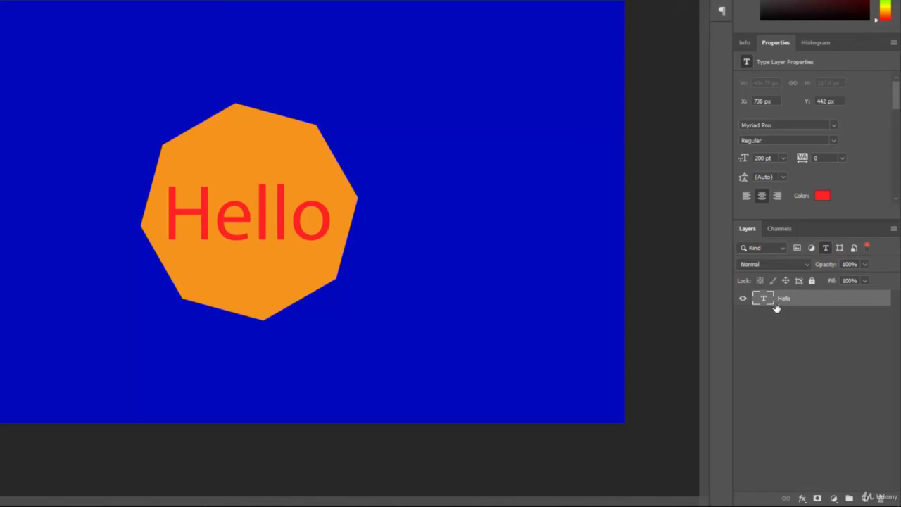
left_click(825, 248)
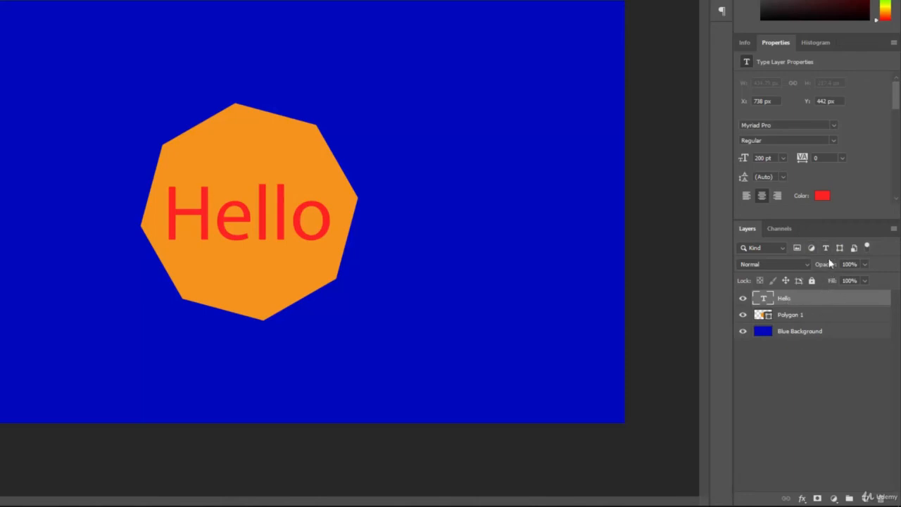
left_click(773, 247)
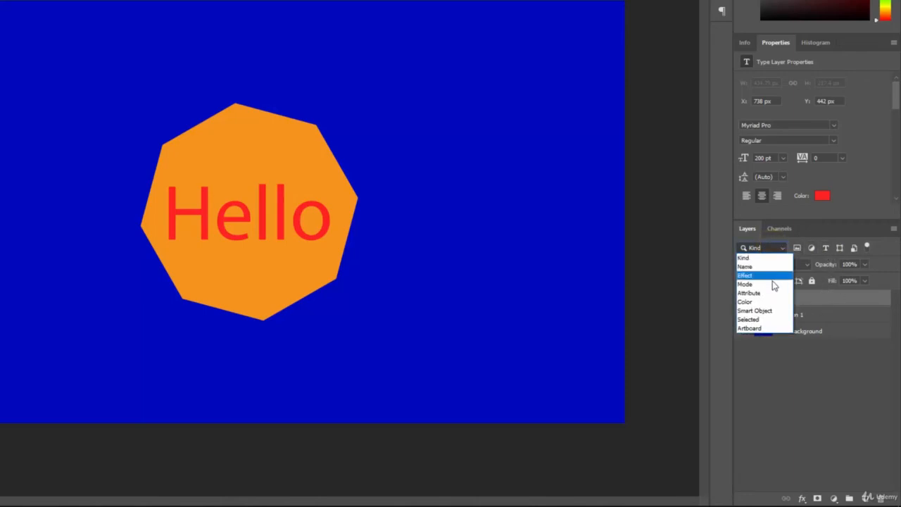
left_click(774, 246)
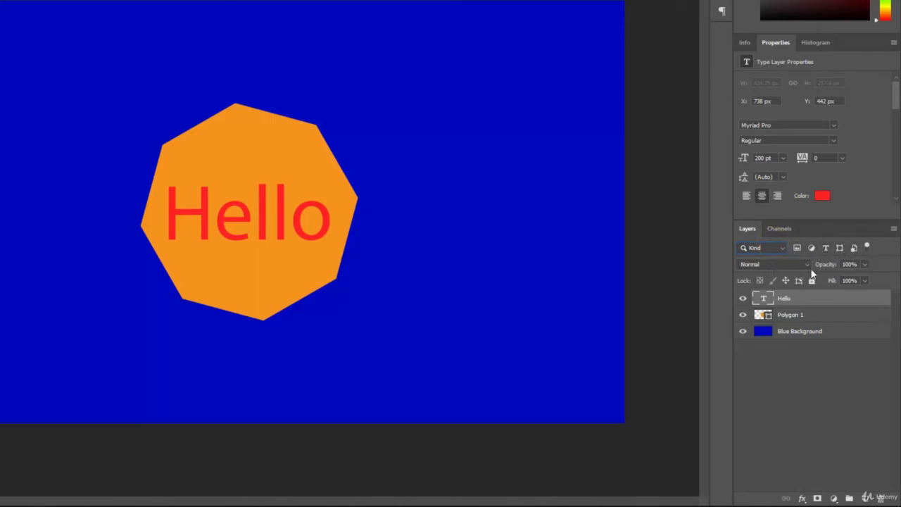
left_click(865, 264)
mouse_move(864, 277)
left_mouse_down()
mouse_move(818, 280)
mouse_move(856, 283)
mouse_move(873, 260)
mouse_move(865, 266)
left_mouse_up()
Step: Lock the Hello layer completely, try moving its text on the canvas, and undo the octagon's shift
left_click(812, 281)
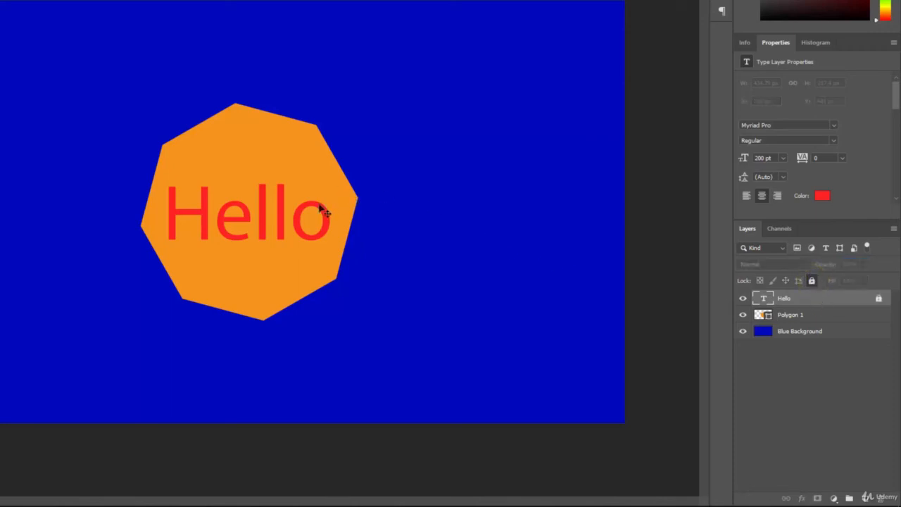
left_click_drag(312, 202, 263, 244)
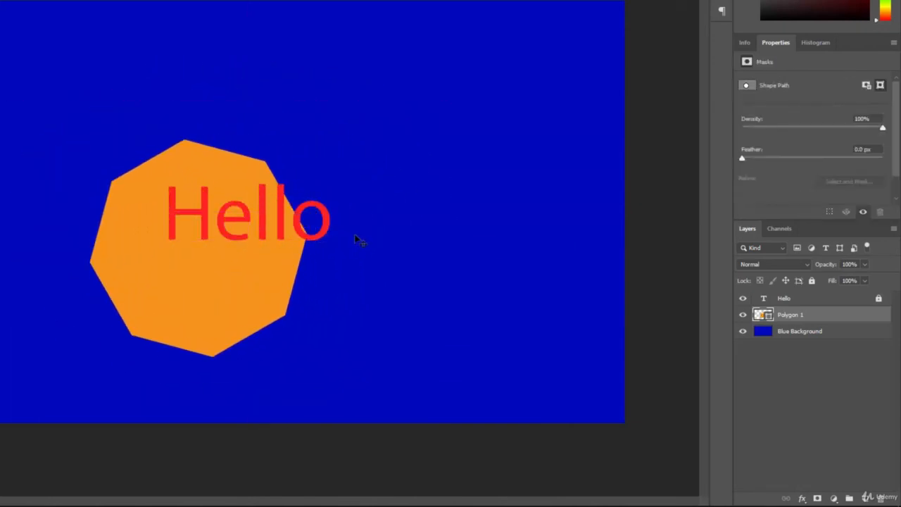
key("ctrl+z")
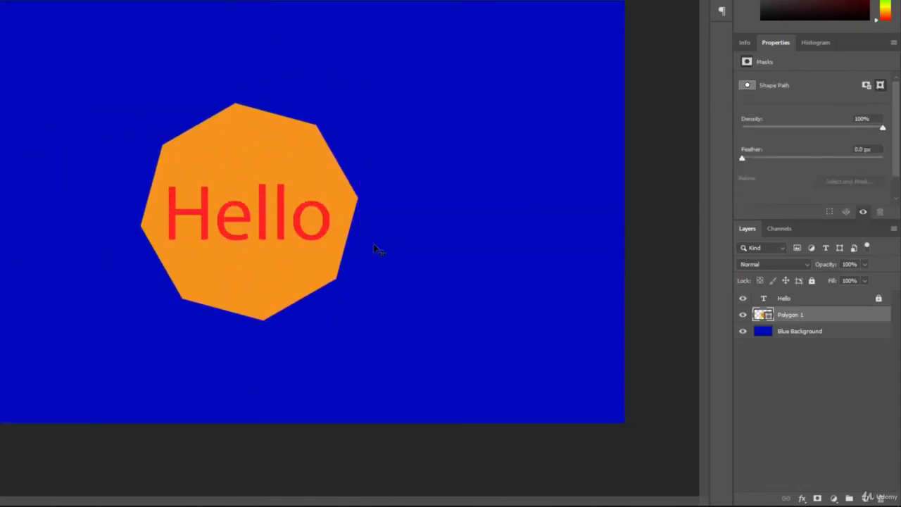
Step: Lock the Polygon 1 and Blue Background layers completely, undoing the trial background move and trying to move the artwork again
left_click(880, 316)
left_click(811, 281)
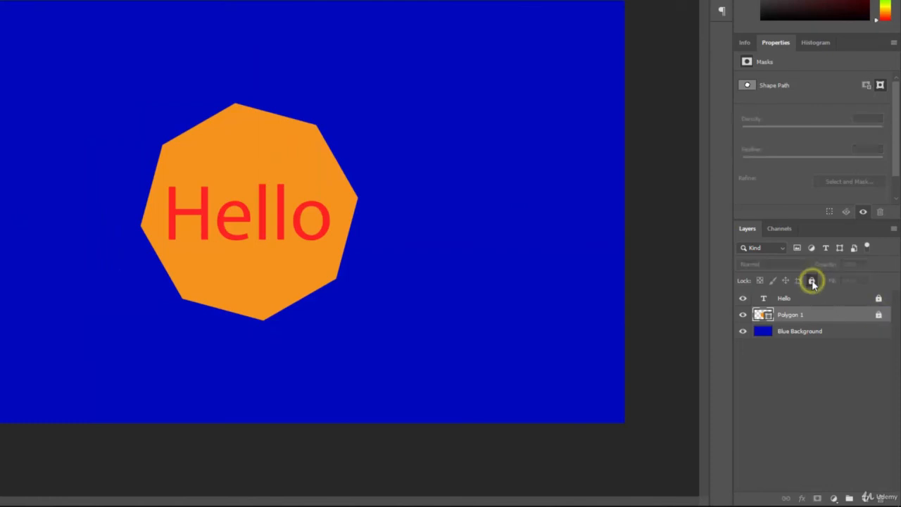
left_click_drag(296, 256, 266, 200)
key("ctrl+z")
left_click(811, 280)
left_click_drag(300, 175, 188, 248)
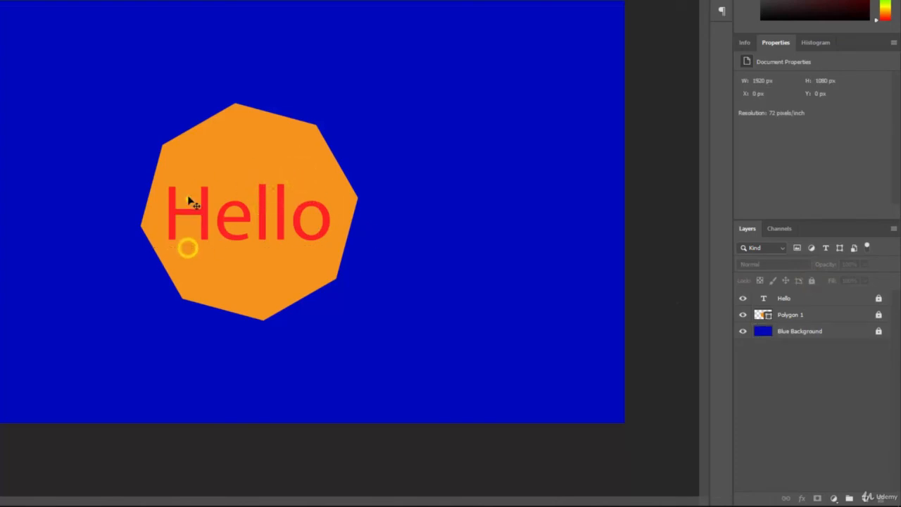
Step: Try to move the locked text, octagon and blue background at several places on the canvas
left_click_drag(188, 200, 257, 187)
left_click_drag(307, 171, 248, 185)
left_click_drag(291, 227, 322, 240)
left_click_drag(382, 255, 430, 281)
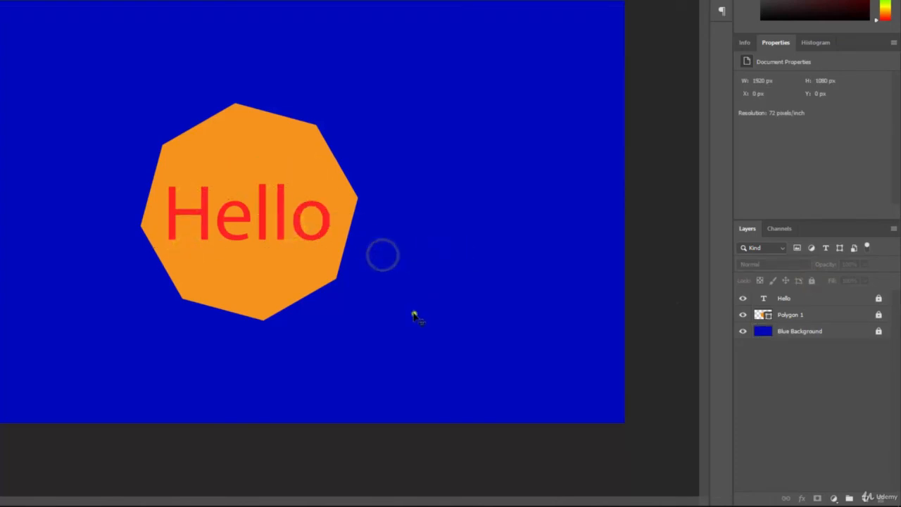
left_click_drag(414, 314, 415, 256)
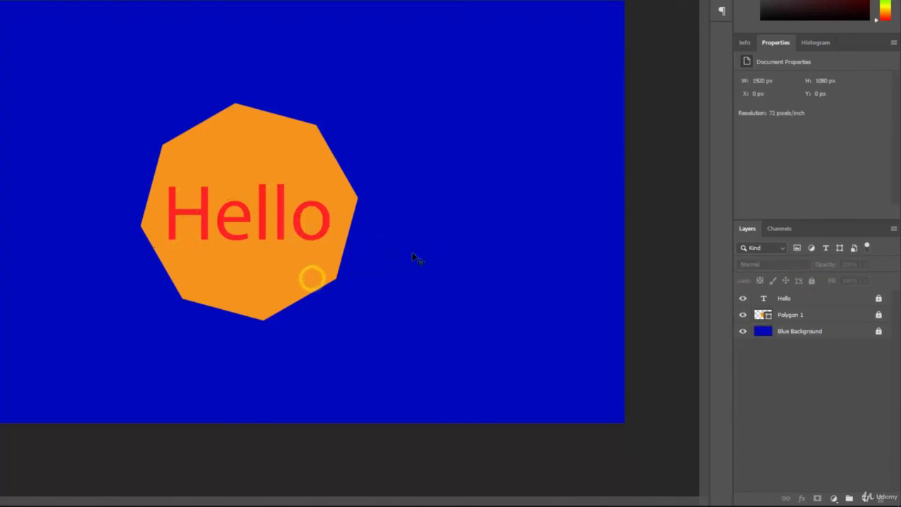
Step: Unlock the Hello, Polygon 1 and Blue Background layers one after another
left_click(810, 298)
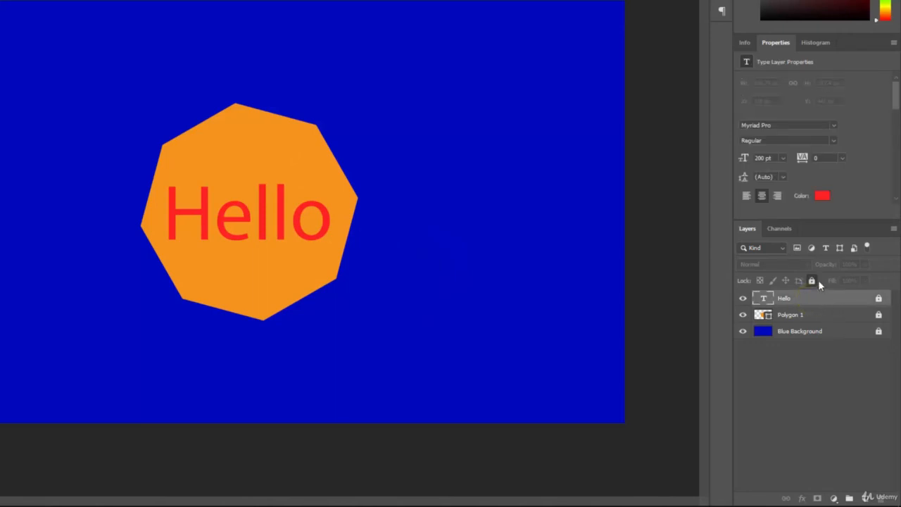
left_click(811, 280)
left_click(817, 316)
left_click(814, 281)
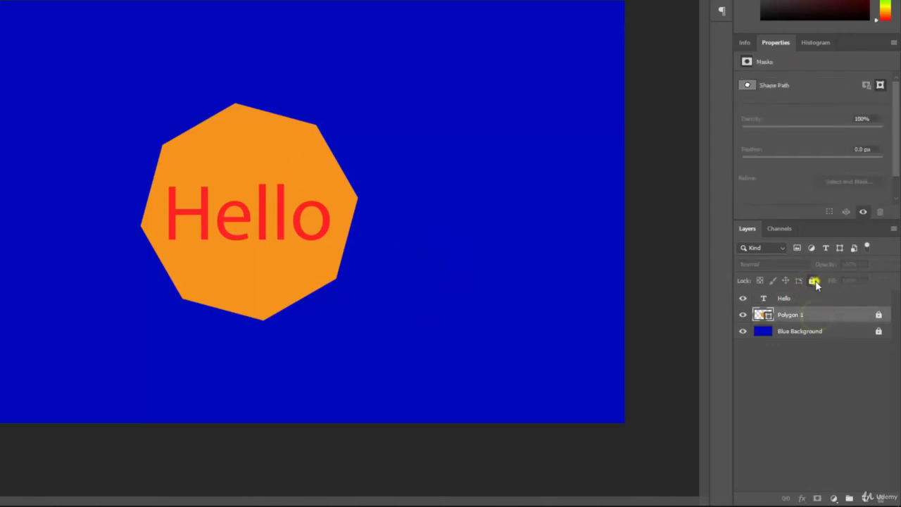
left_click(810, 328)
left_click(810, 280)
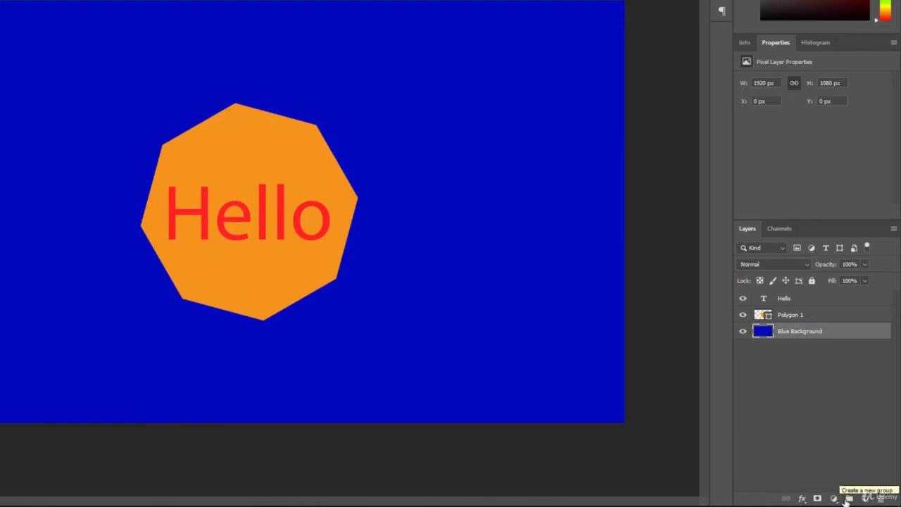
Step: View the available layer styles and the available fill and adjustment layer types without applying any
left_click(801, 498)
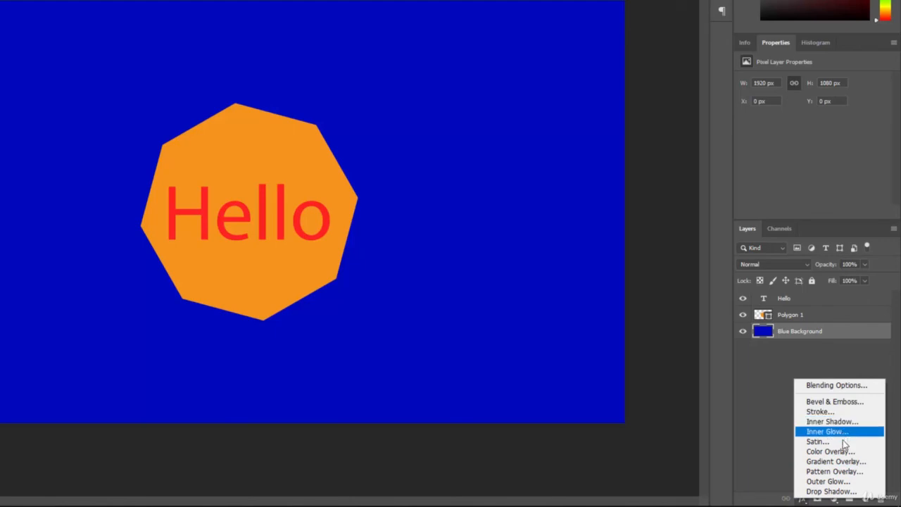
left_click(778, 450)
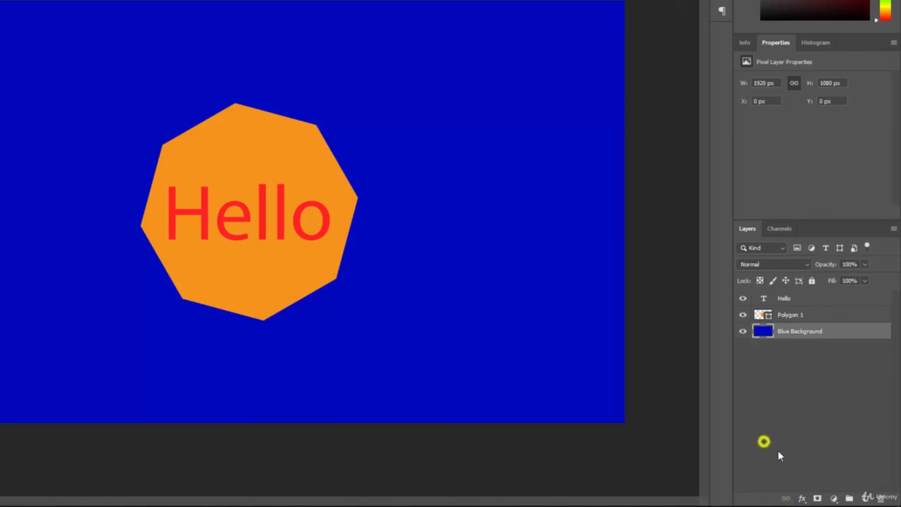
left_click(833, 498)
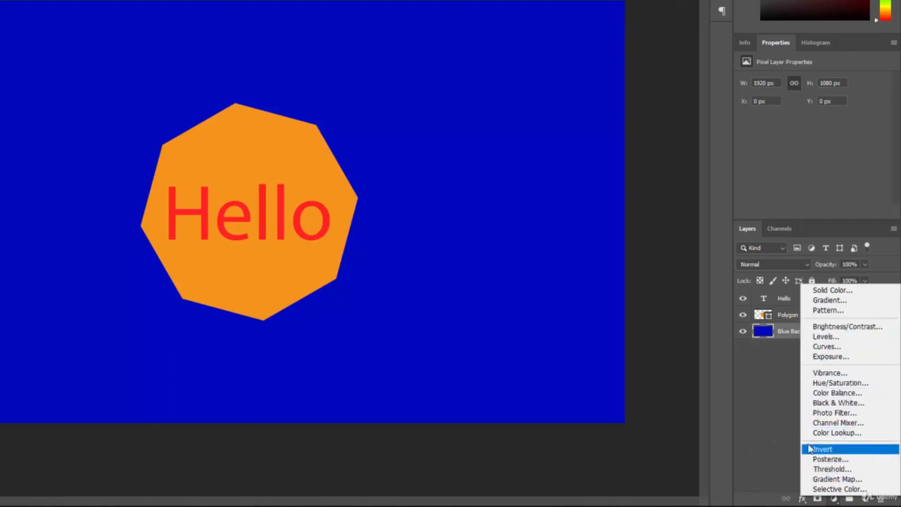
left_click(775, 416)
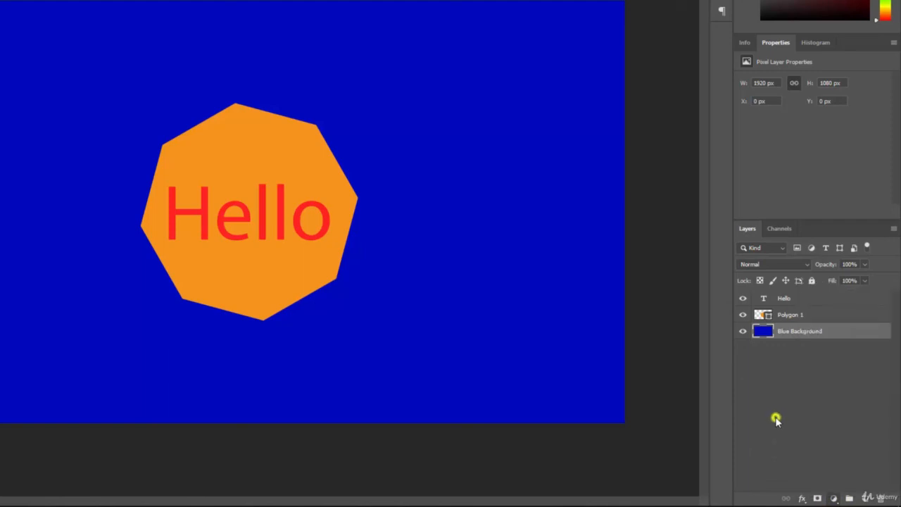
Step: Create a new layer group above the Hello layer and toggle the empty group's visibility off and on
left_click(850, 498)
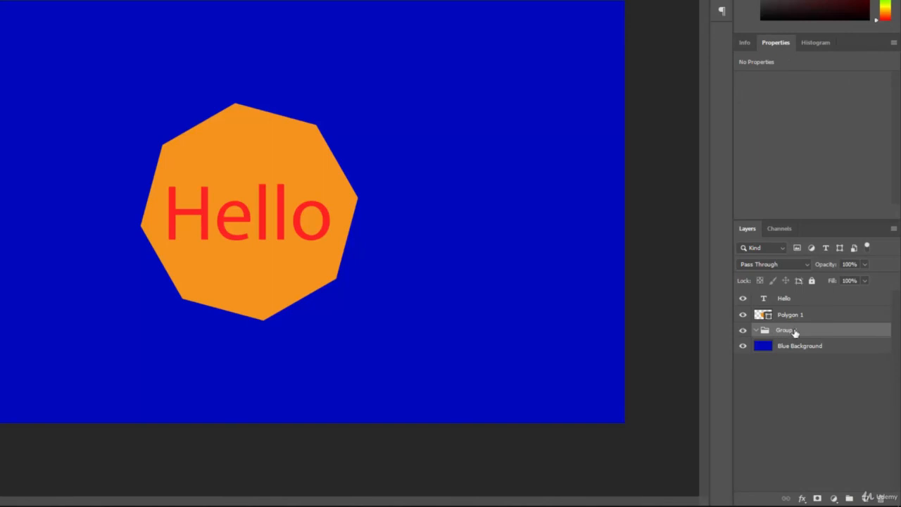
left_click_drag(803, 331, 811, 293)
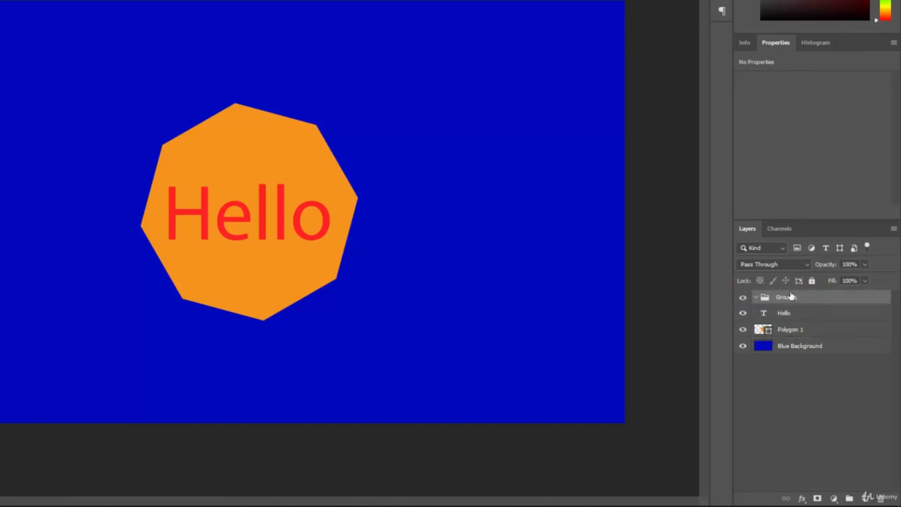
left_click(744, 300)
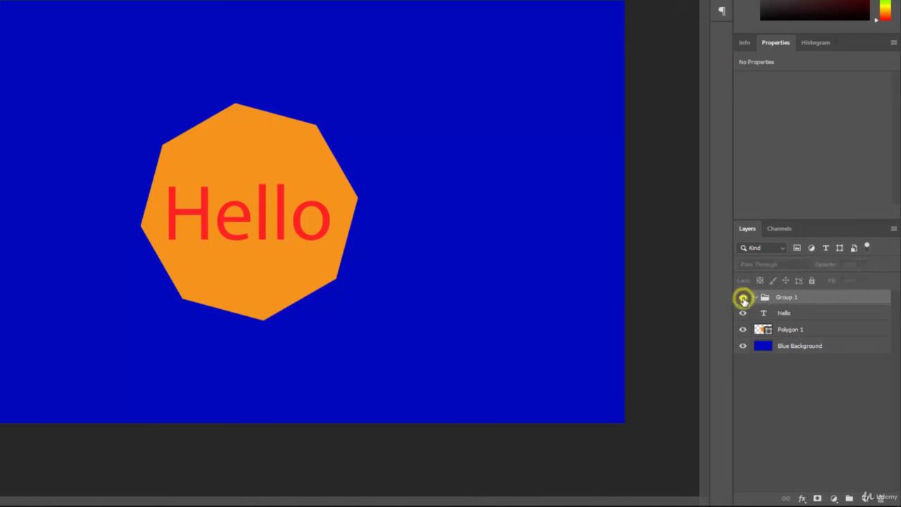
left_click(744, 300)
left_click(743, 299)
left_click(743, 299)
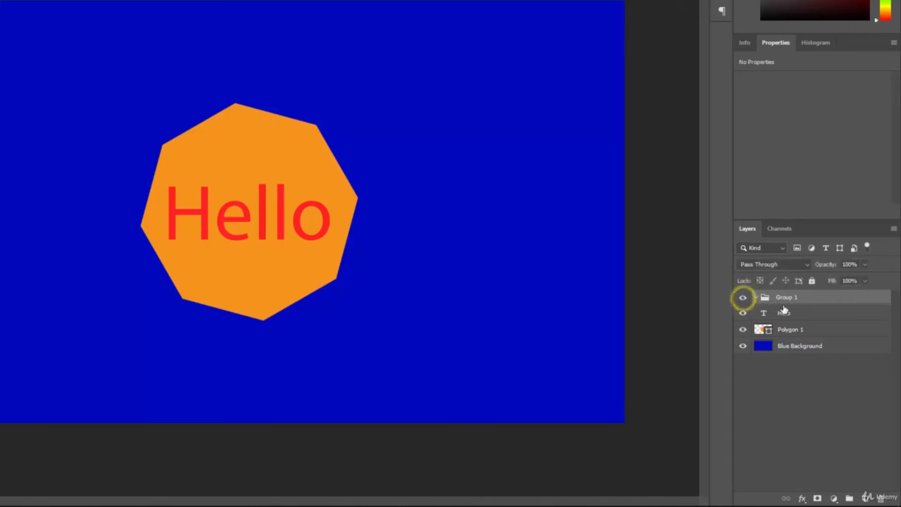
Step: Put the Hello text layer into Group 1 and collapse the group
left_click(820, 315)
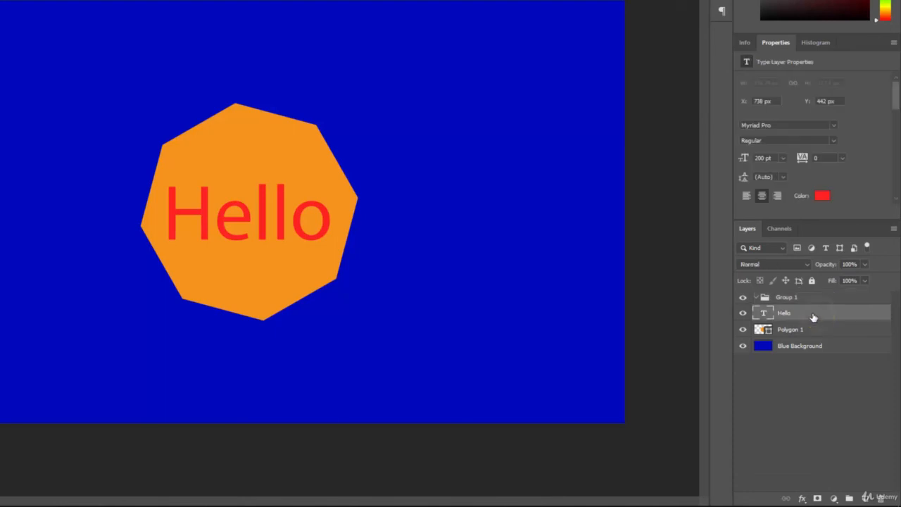
left_click_drag(813, 319, 798, 298)
left_click(756, 300)
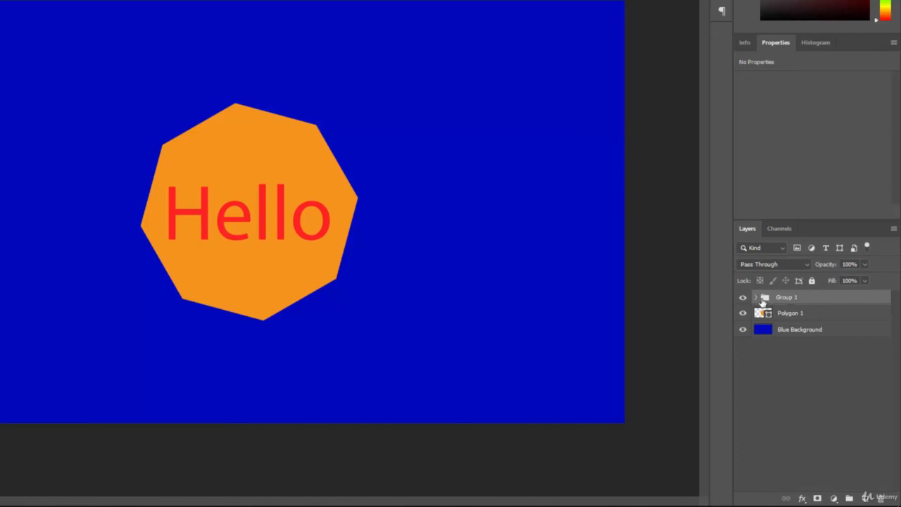
Step: Hide and show Group 1 both collapsed and expanded to check its effect on the Hello text
left_click(743, 298)
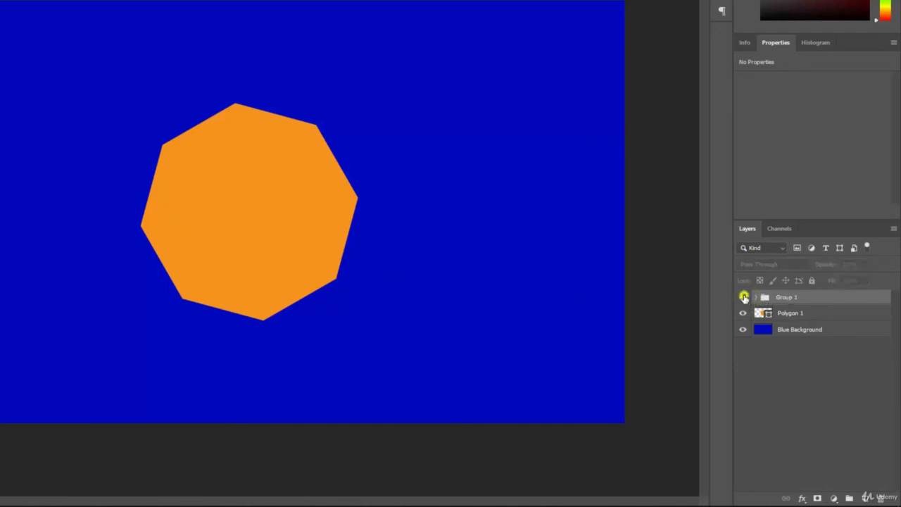
left_click(743, 297)
left_click(755, 298)
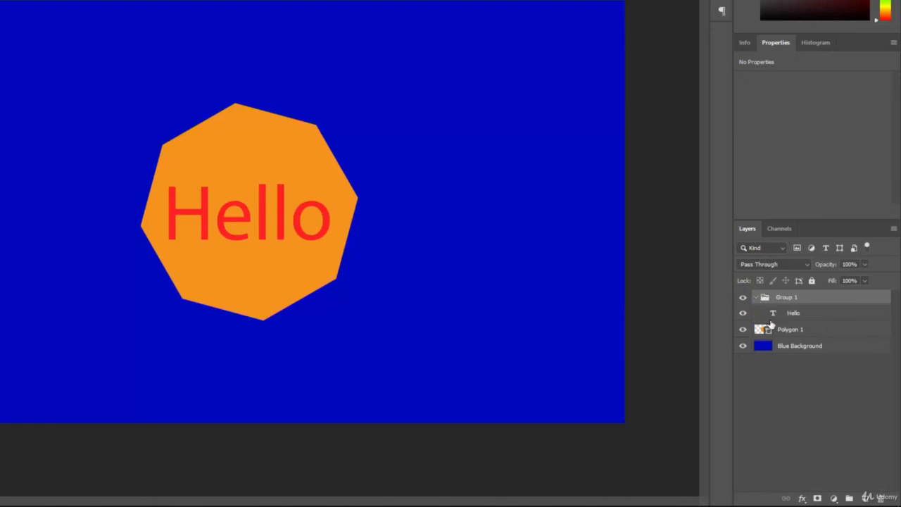
left_click(743, 299)
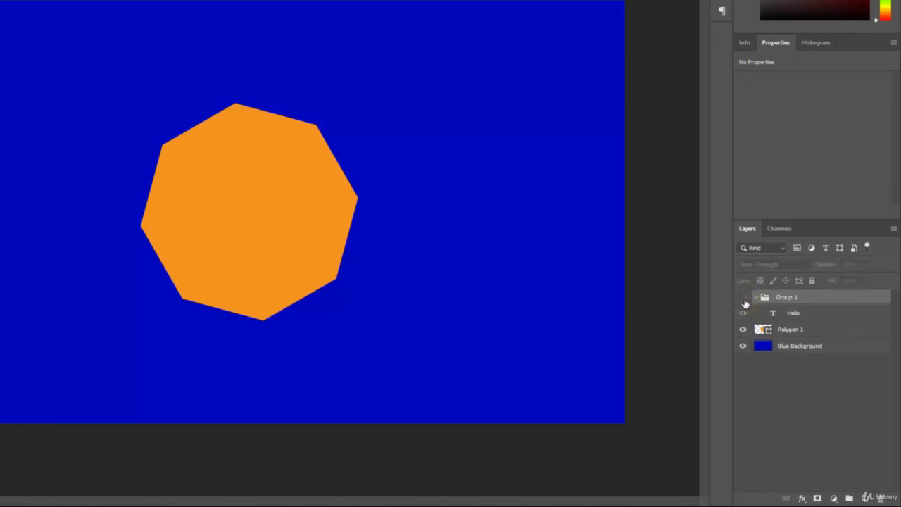
left_click(743, 299)
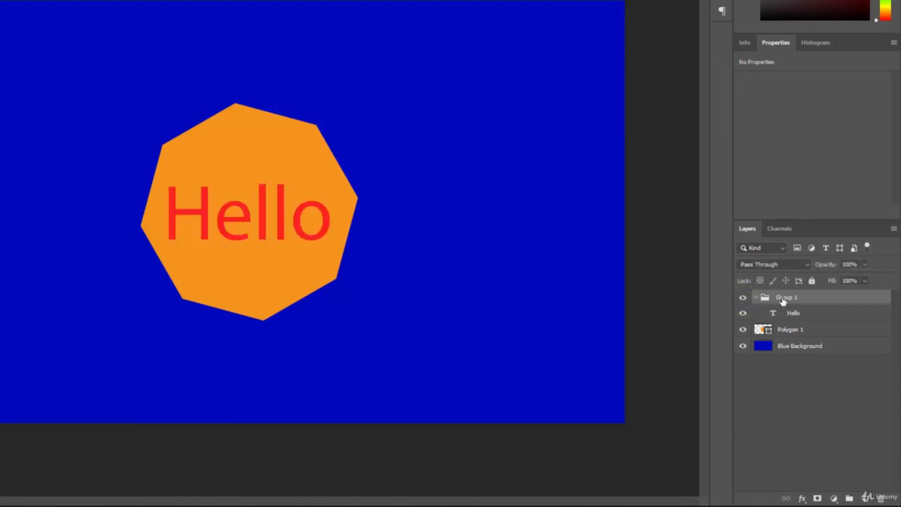
Step: Add the Polygon 1 layer to Group 1 and place the Hello layer above it inside the group
left_click(821, 331)
left_click_drag(828, 336, 794, 301)
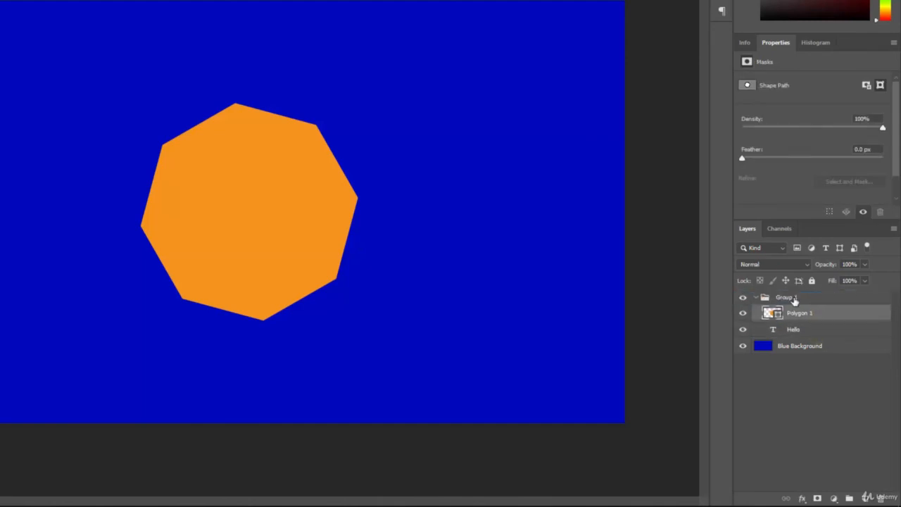
left_click(822, 331)
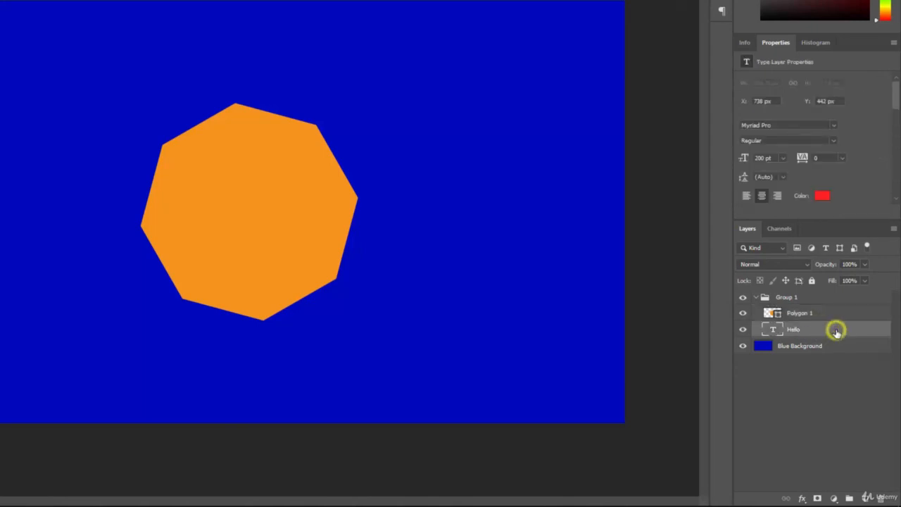
left_click_drag(836, 332, 830, 308)
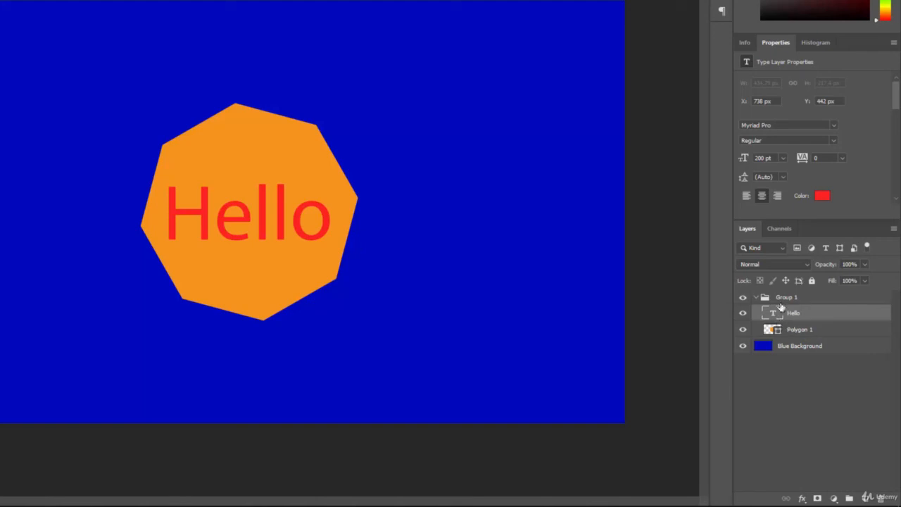
Step: Hide and show Group 1, first collapsed and again expanded, to check its effect on both the text and octagon
left_click(757, 297)
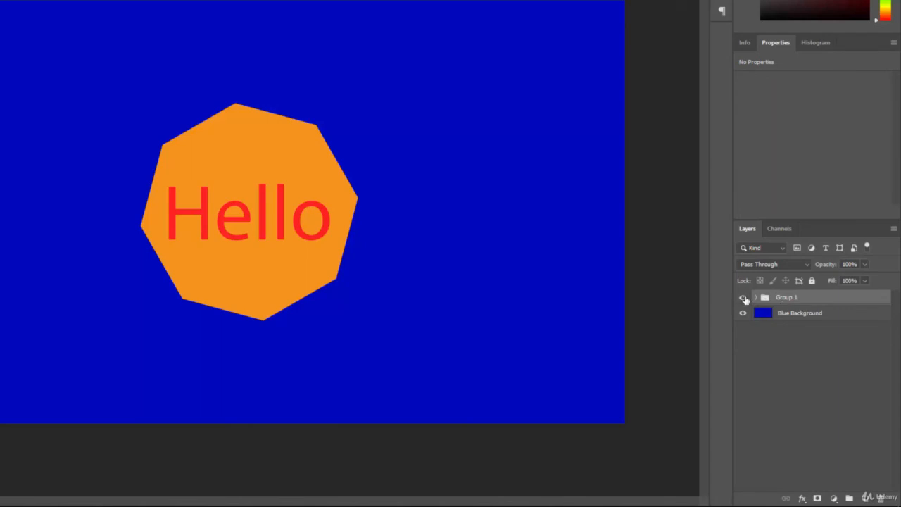
left_click(742, 298)
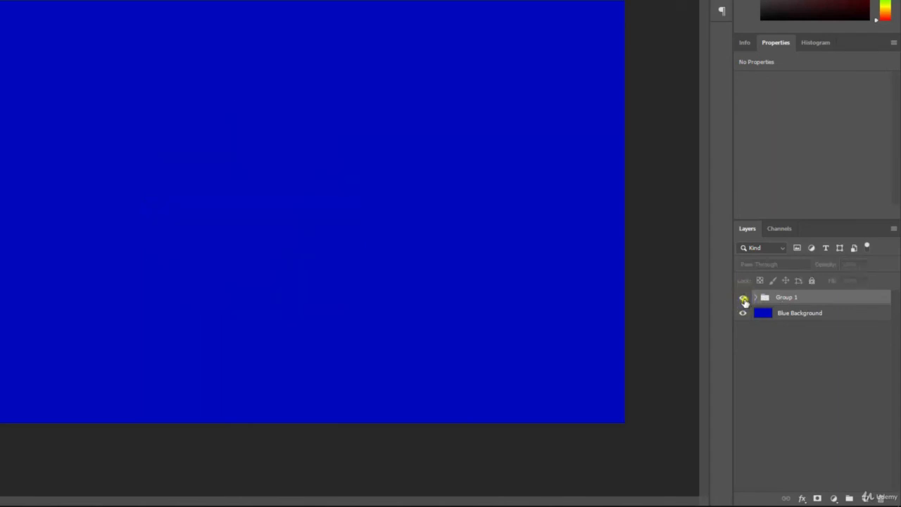
left_click(743, 297)
left_click(756, 299)
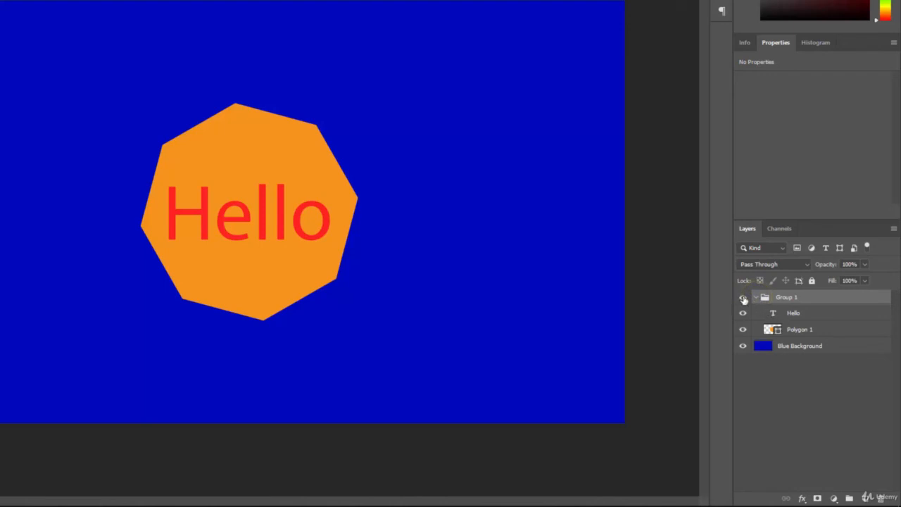
left_click(743, 300)
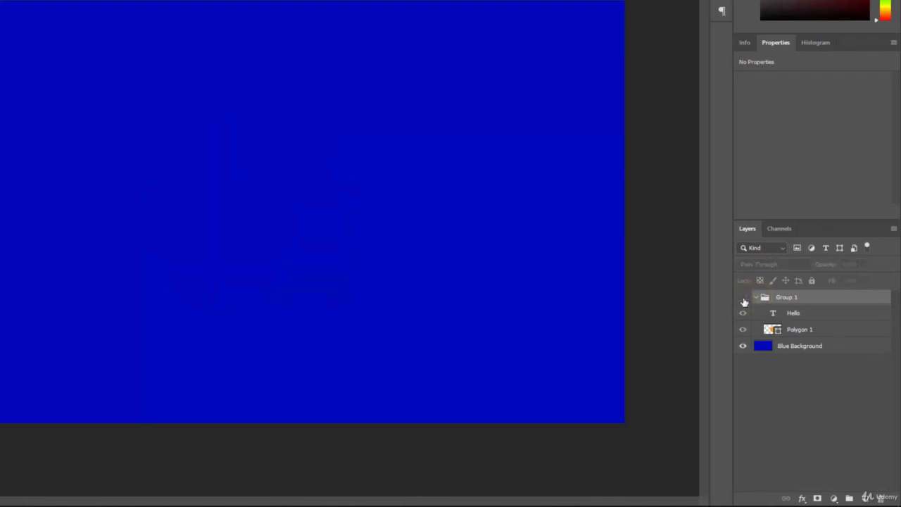
left_click(743, 299)
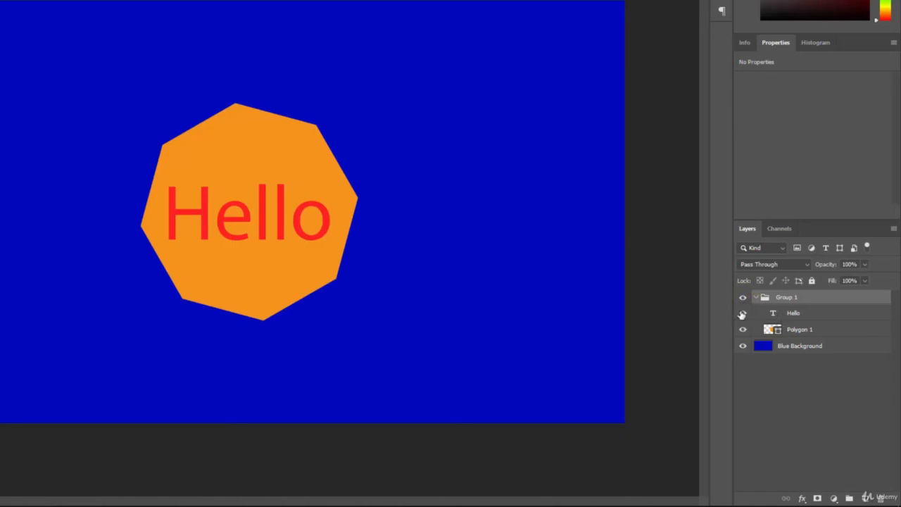
Step: Toggle the visibility of the Hello and Polygon 1 layers individually within Group 1, and collapse the group
left_click(744, 313)
left_click(744, 313)
left_click(744, 330)
left_click(743, 330)
left_click(755, 299)
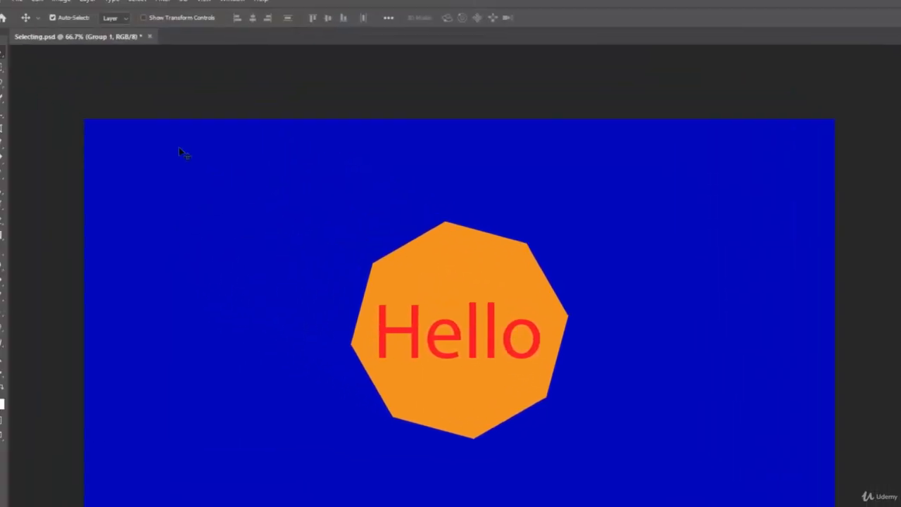
Step: Scale Group 1 down to about 33% around its centre, and expand the group to list its layers
left_click(51, 7)
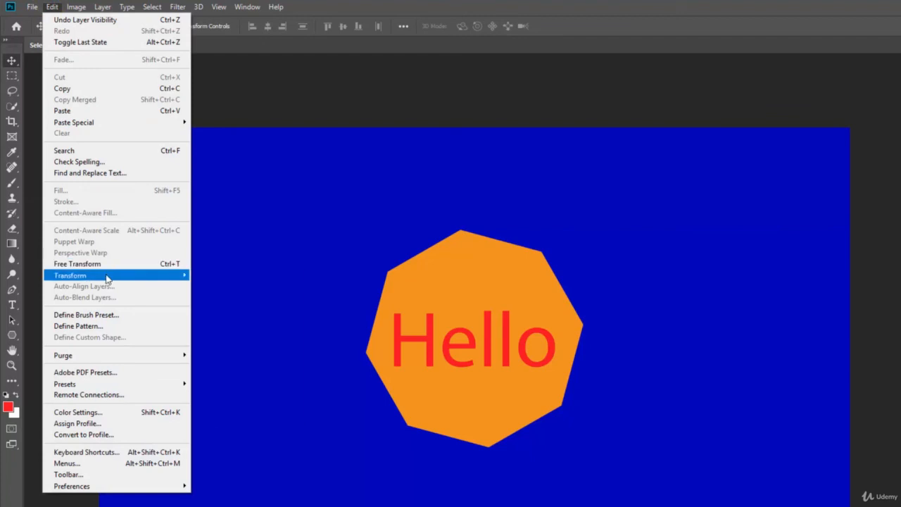
mouse_move(107, 276)
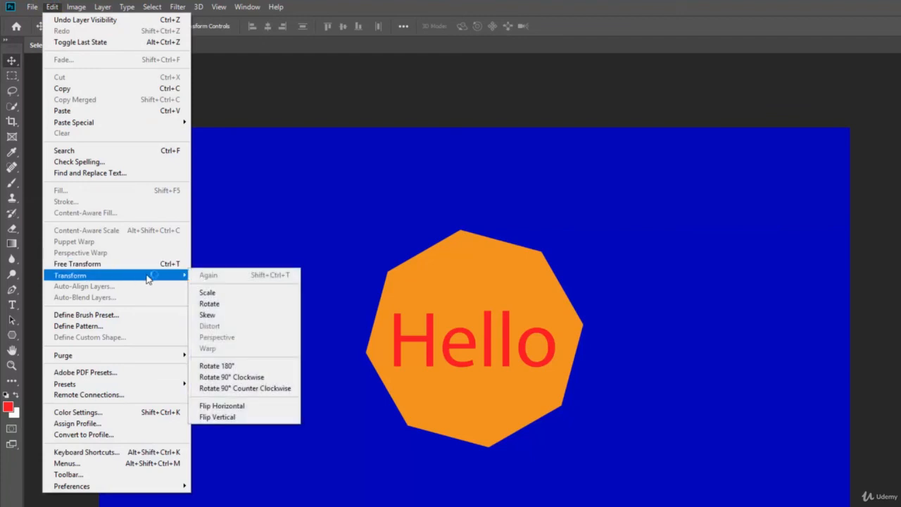
left_click(248, 294)
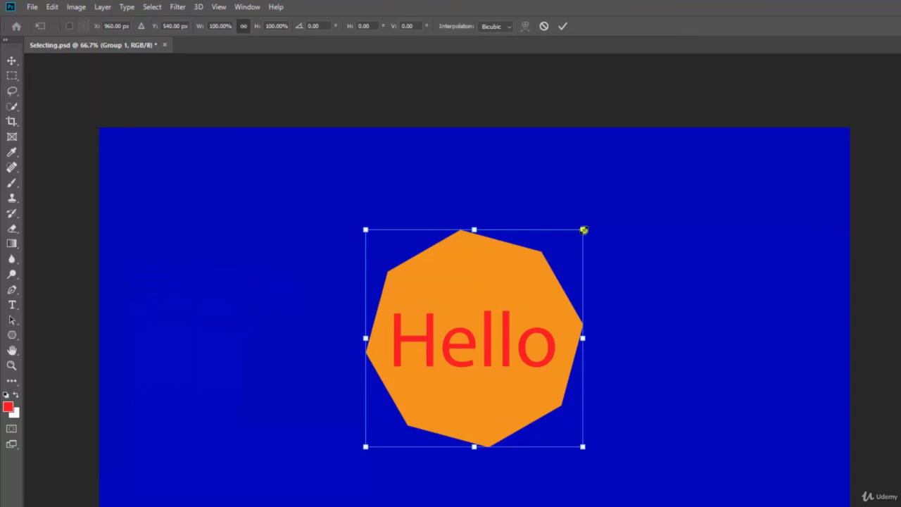
left_click_drag(573, 261, 548, 340)
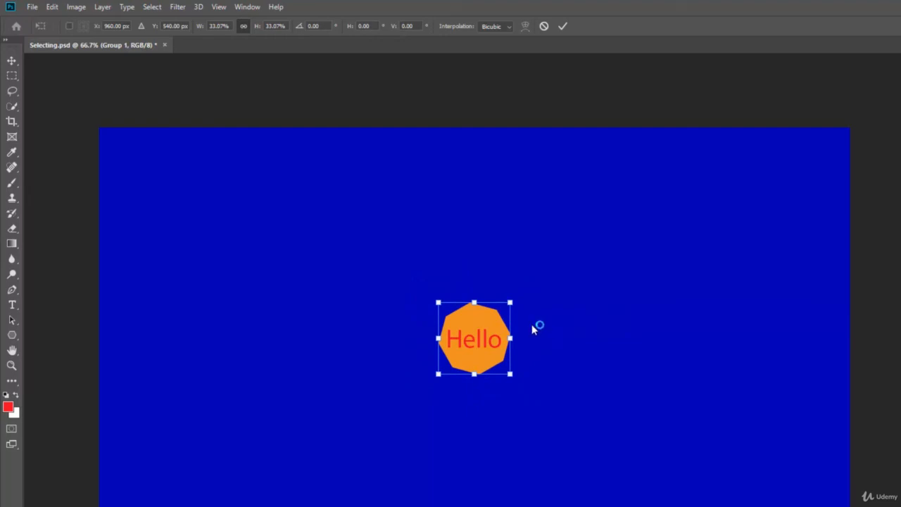
key("Return")
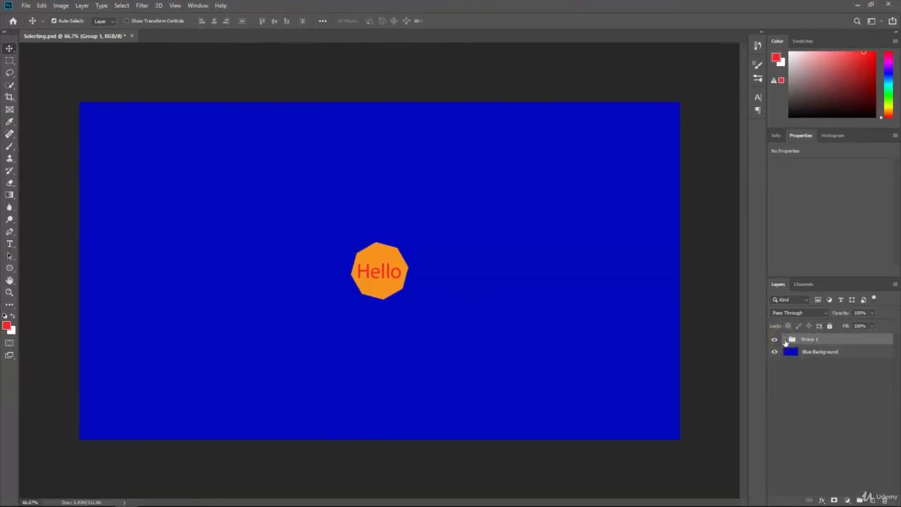
left_click(784, 339)
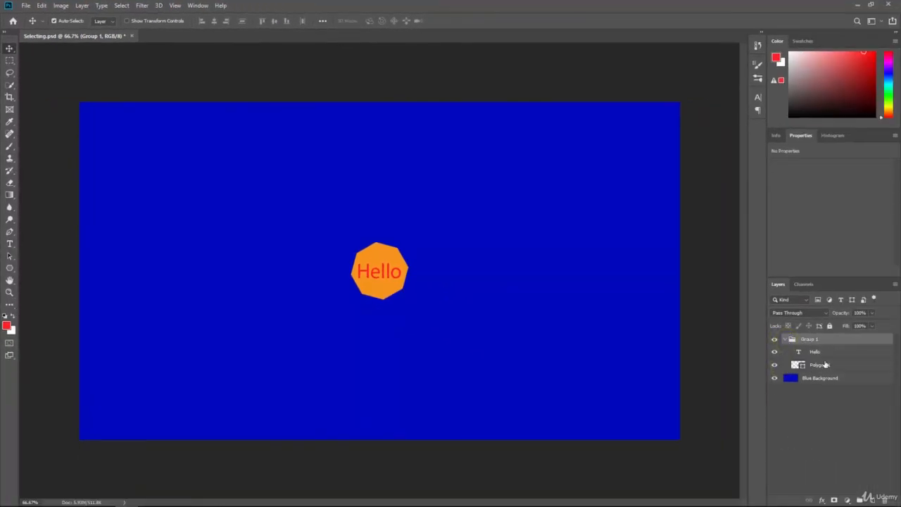